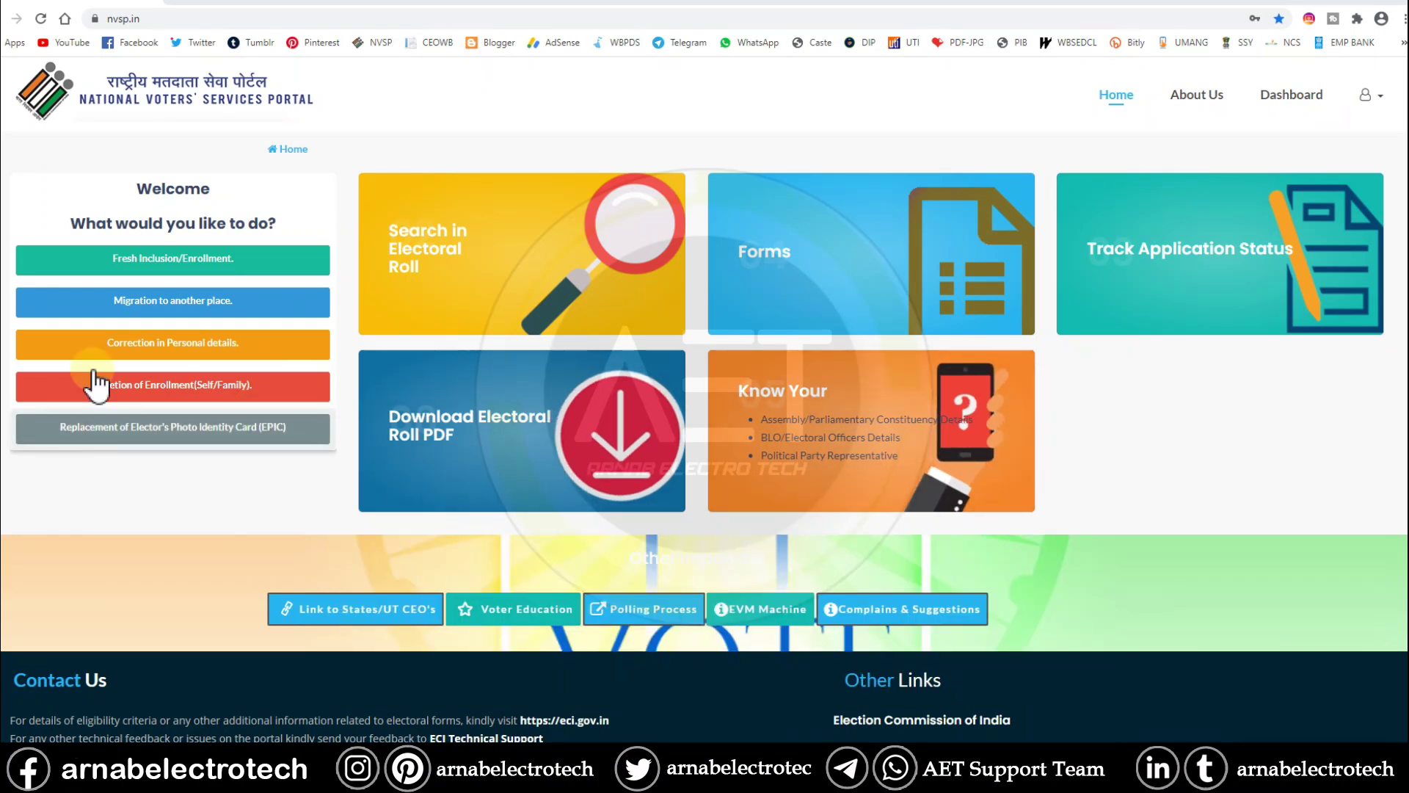
# - Start a fresh voter enrollment with West Bengal as the state and continue to Form 6
pyautogui.click(163, 263)
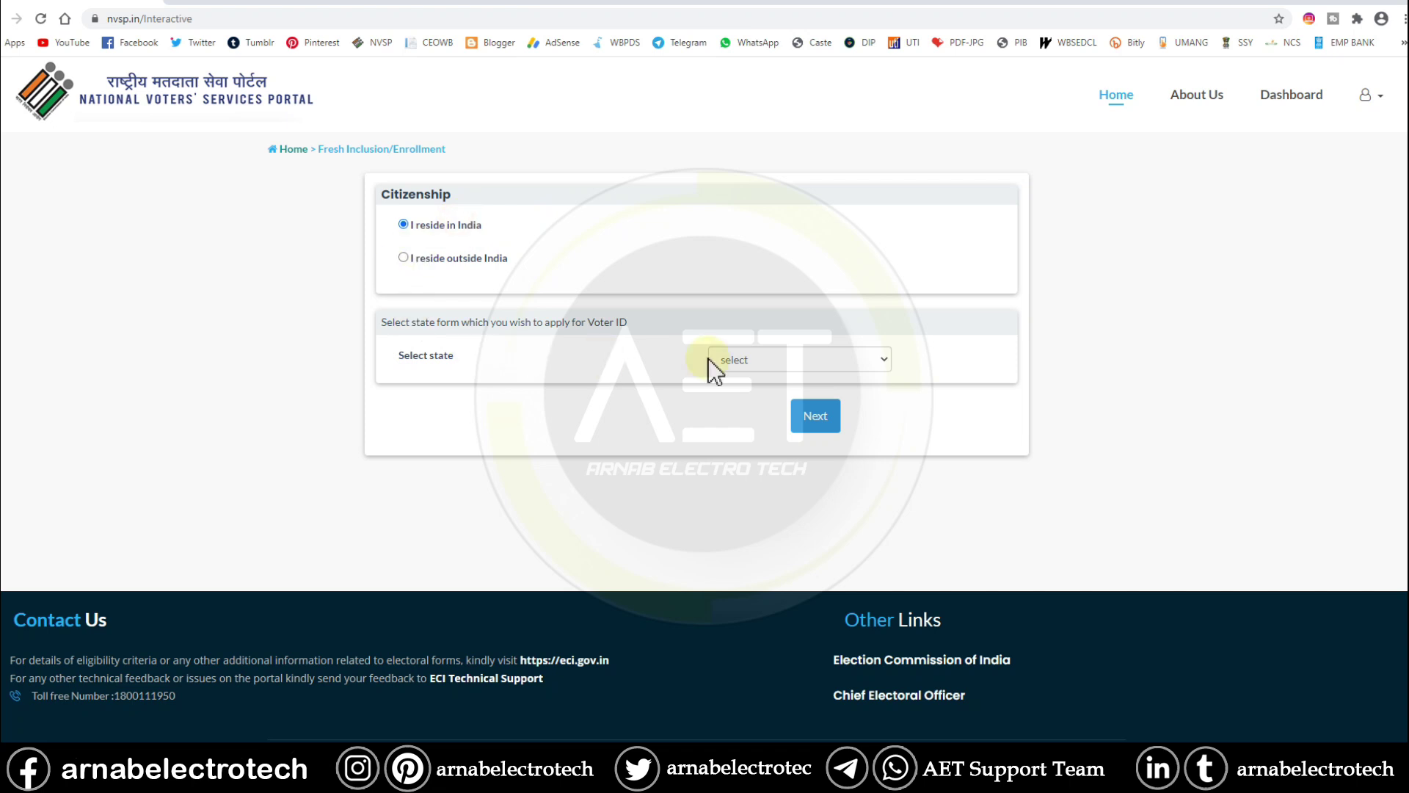
pyautogui.click(754, 358)
pyautogui.scroll(-5, 763, 543)
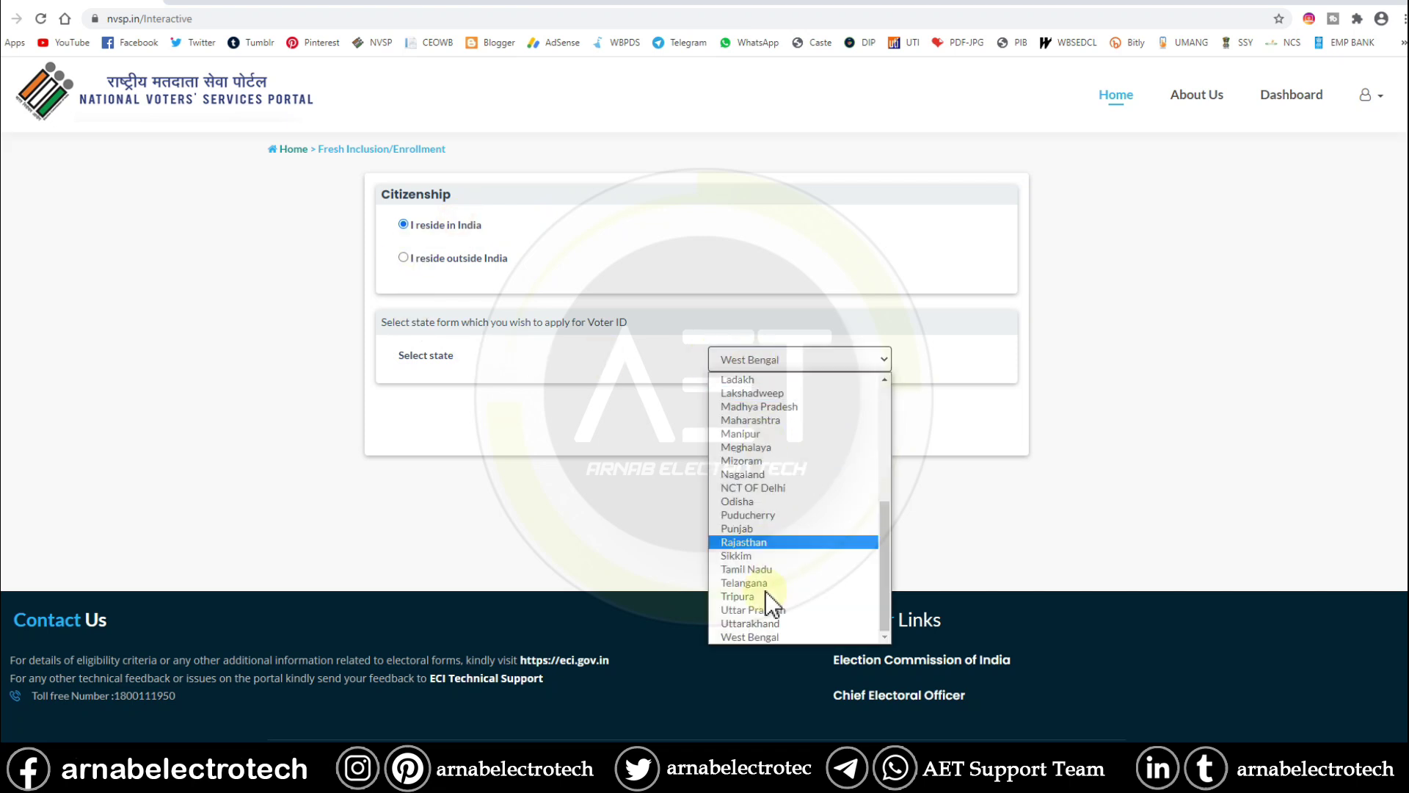
pyautogui.click(768, 631)
pyautogui.click(807, 415)
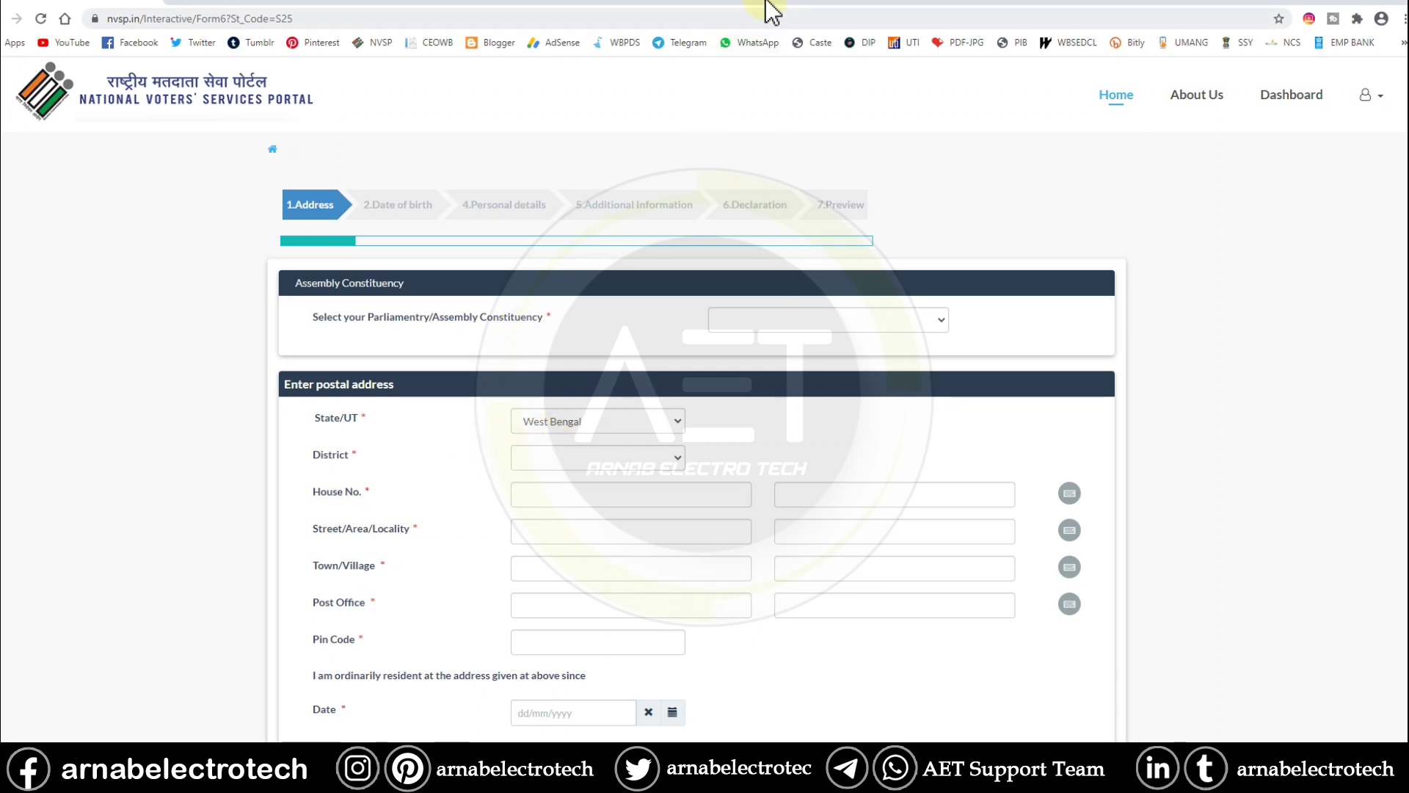
# - Set the assembly constituency to Kalyani and the district to NADIA
pyautogui.click(901, 323)
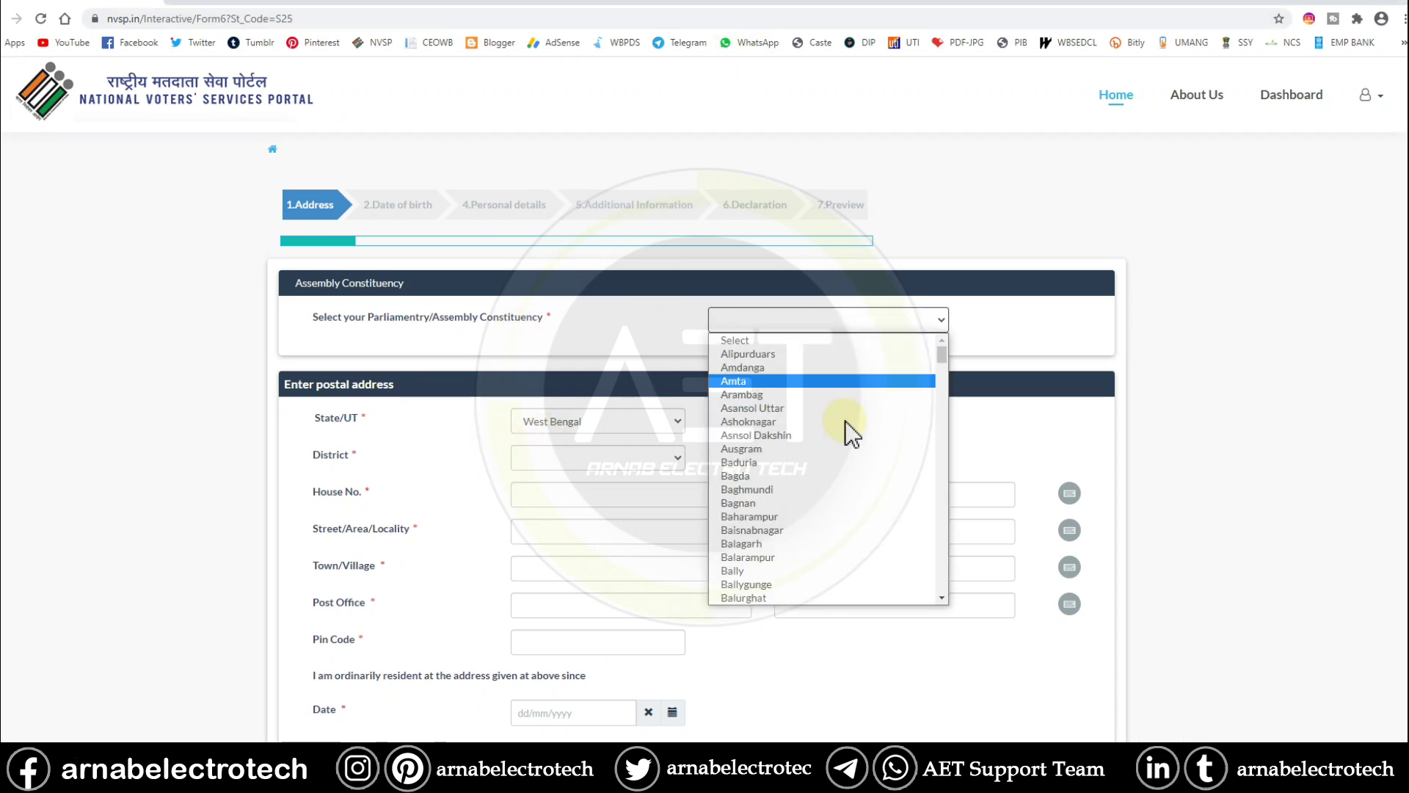
pyautogui.scroll(-7, 820, 535)
pyautogui.scroll(-5, 822, 536)
pyautogui.scroll(-8, 819, 527)
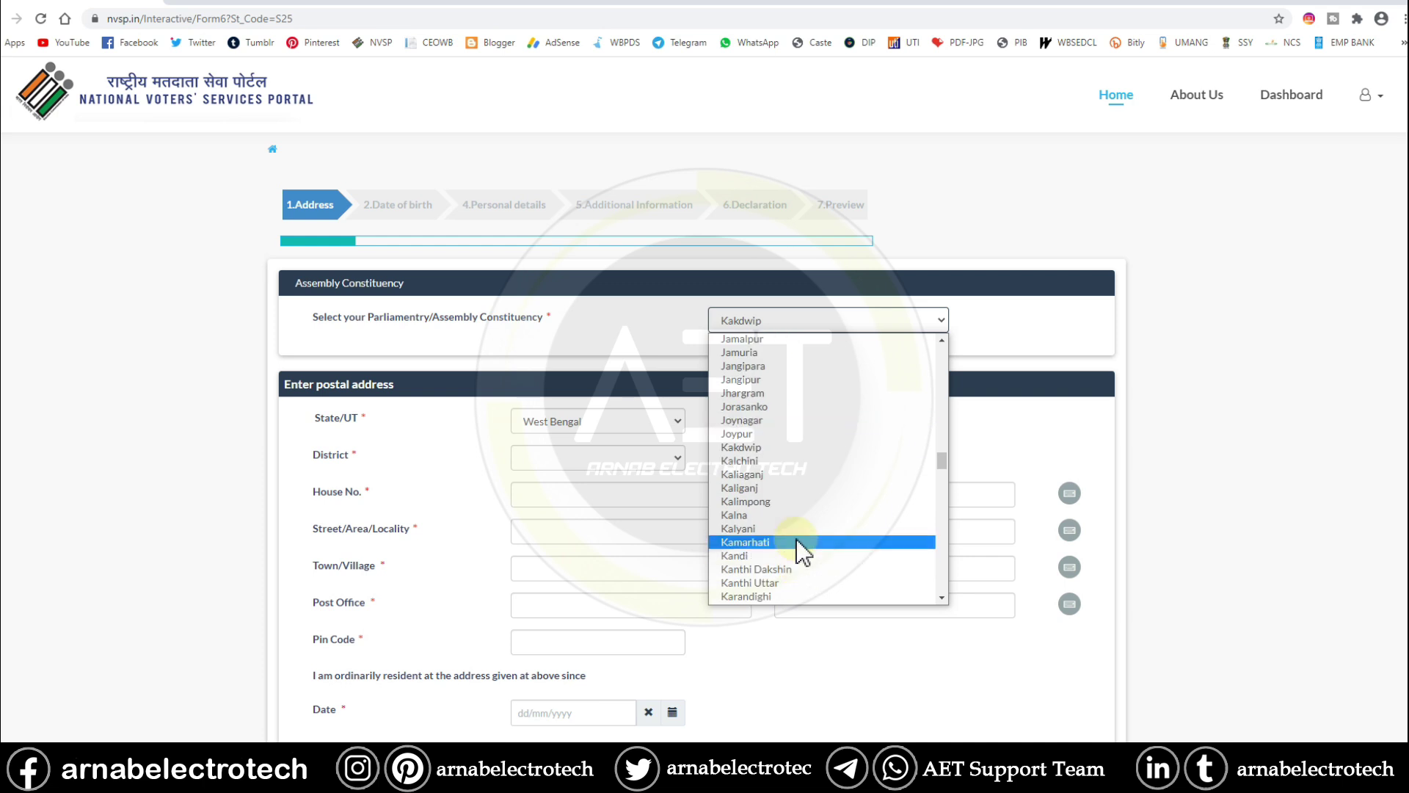
pyautogui.click(800, 529)
pyautogui.click(587, 457)
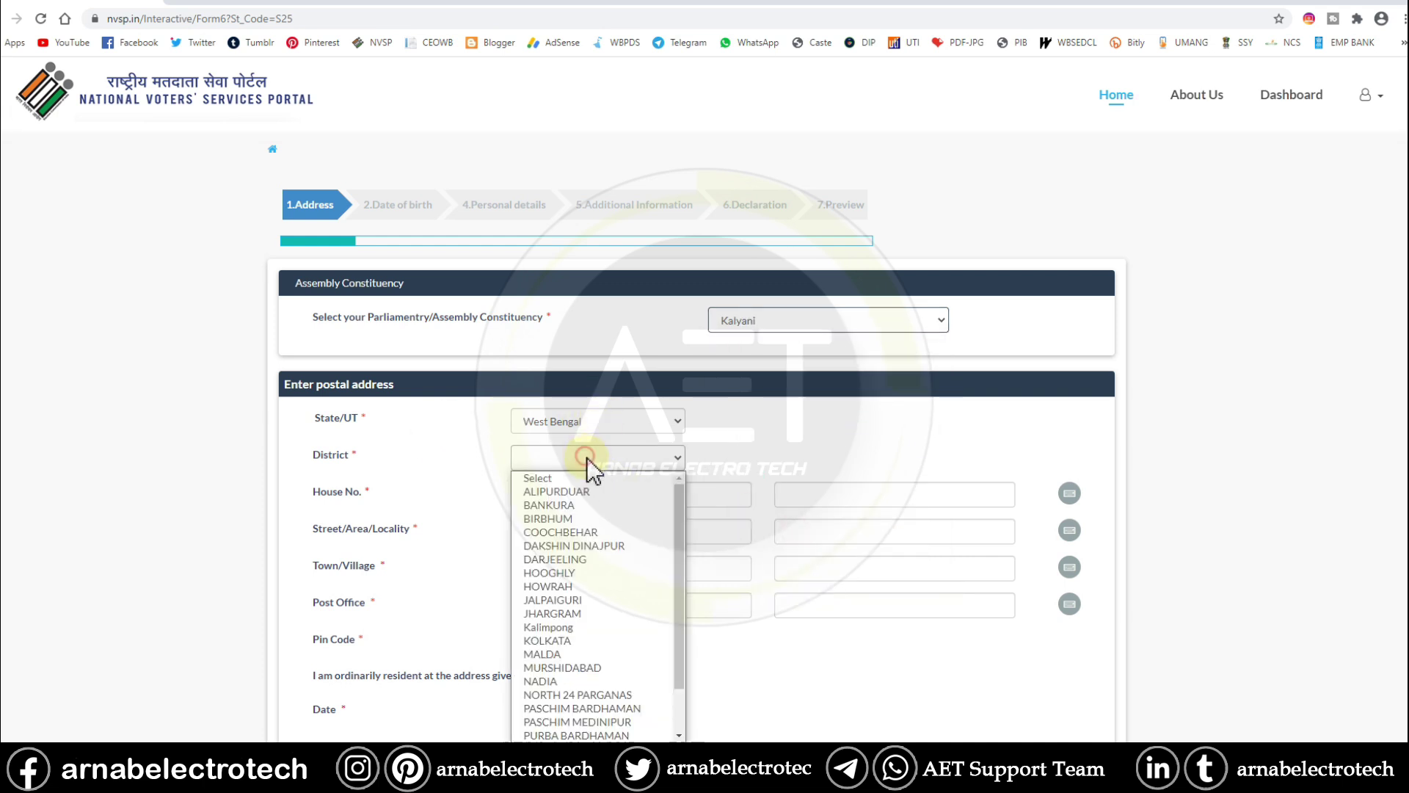
pyautogui.click(585, 671)
# - Enter the applicant's house number and street, checking the Bengali street version
pyautogui.click(590, 493)
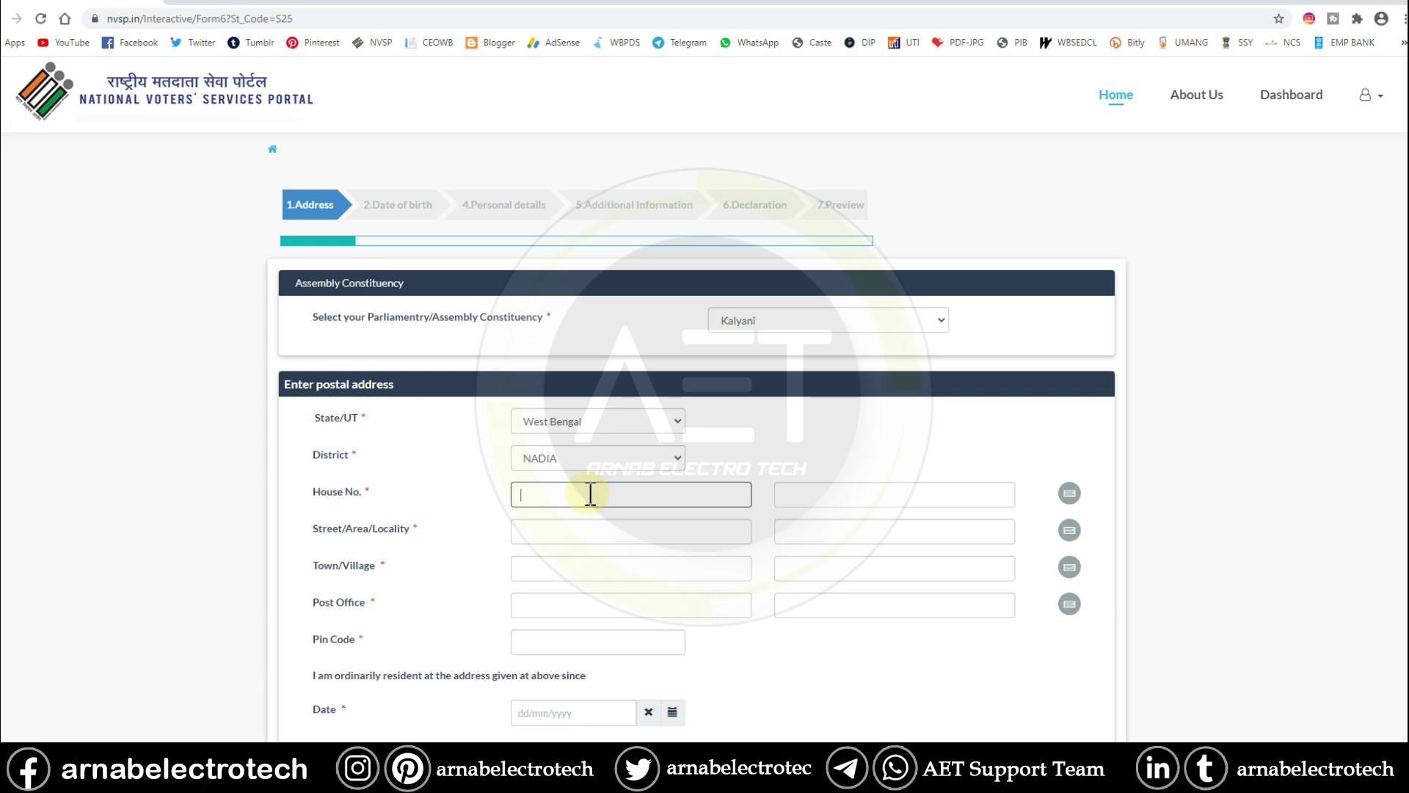
pyautogui.click(610, 537)
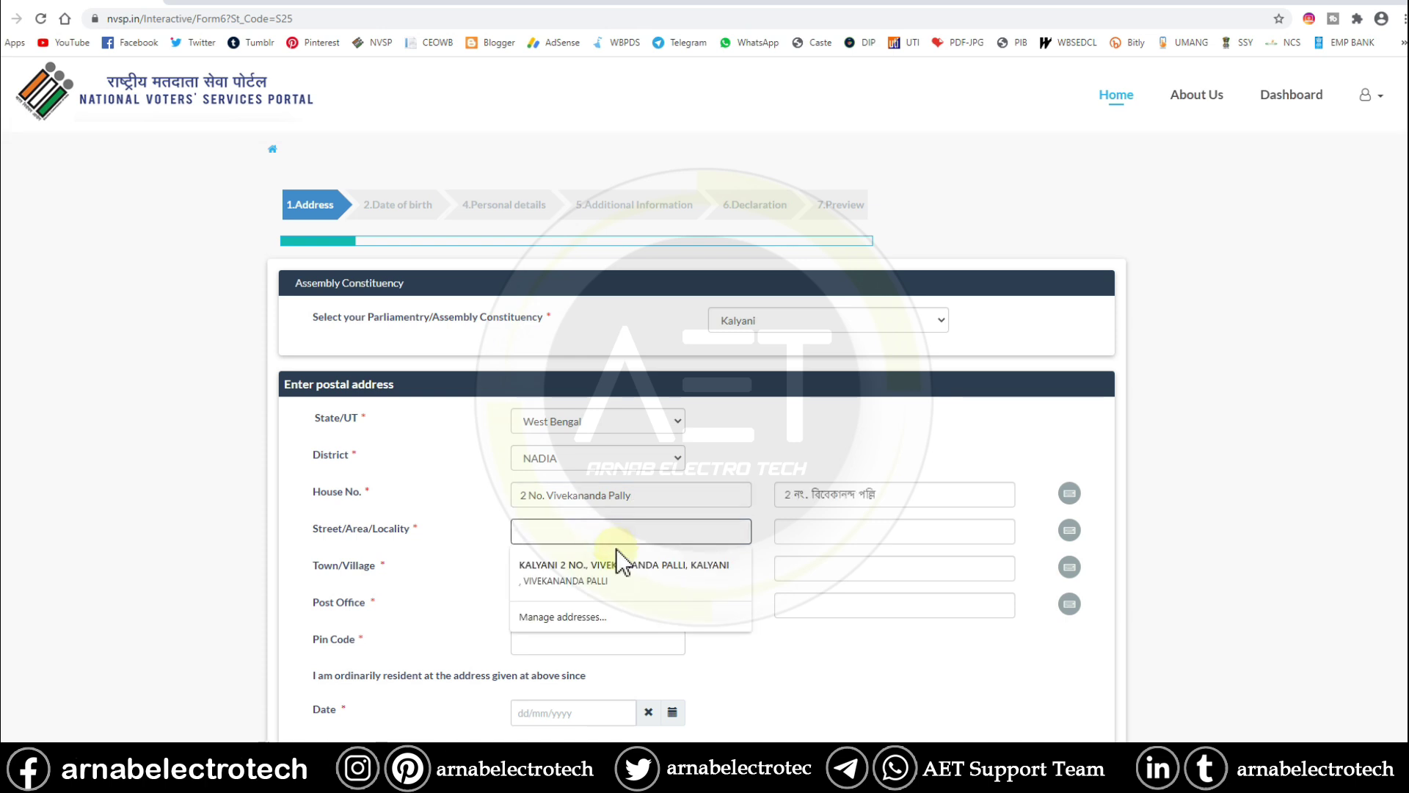
pyautogui.click(603, 534)
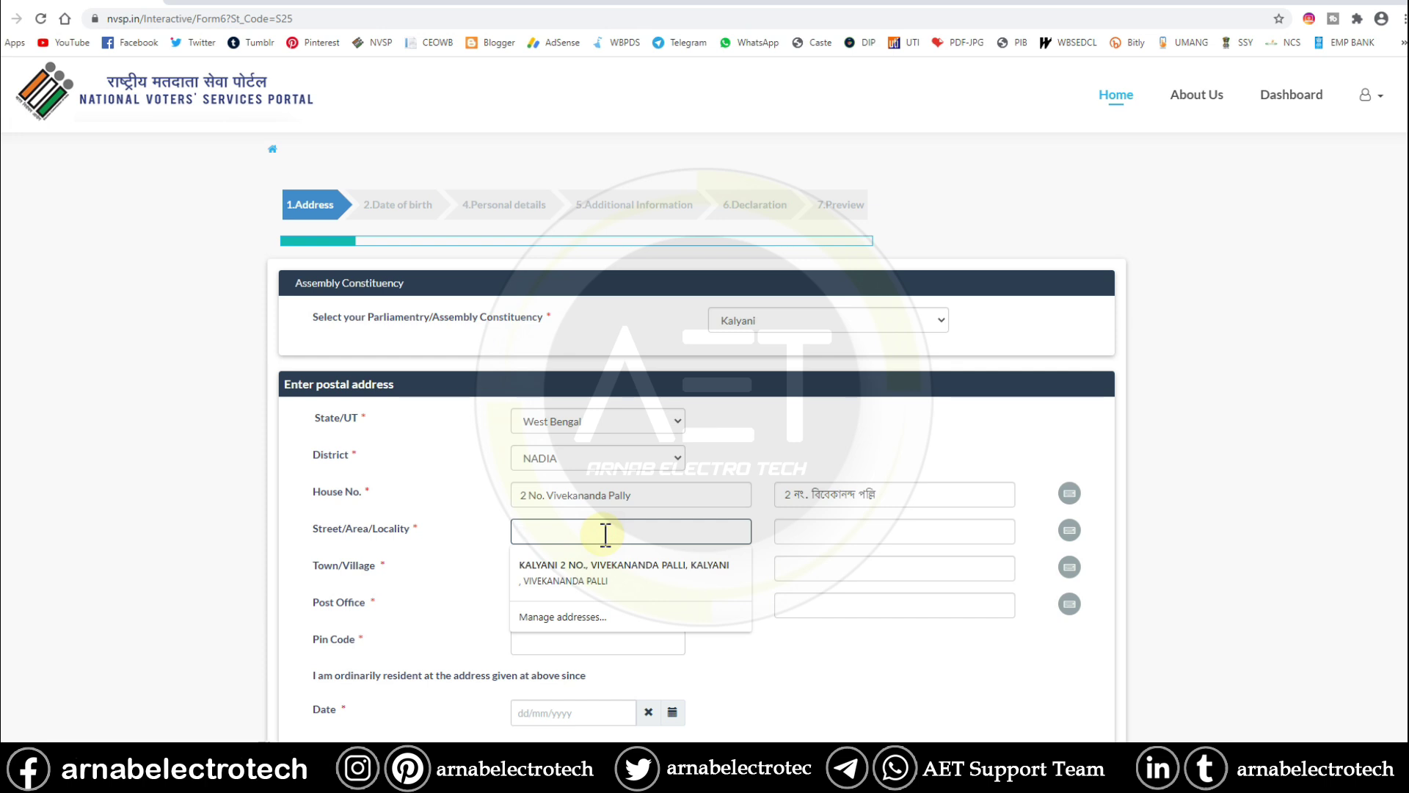
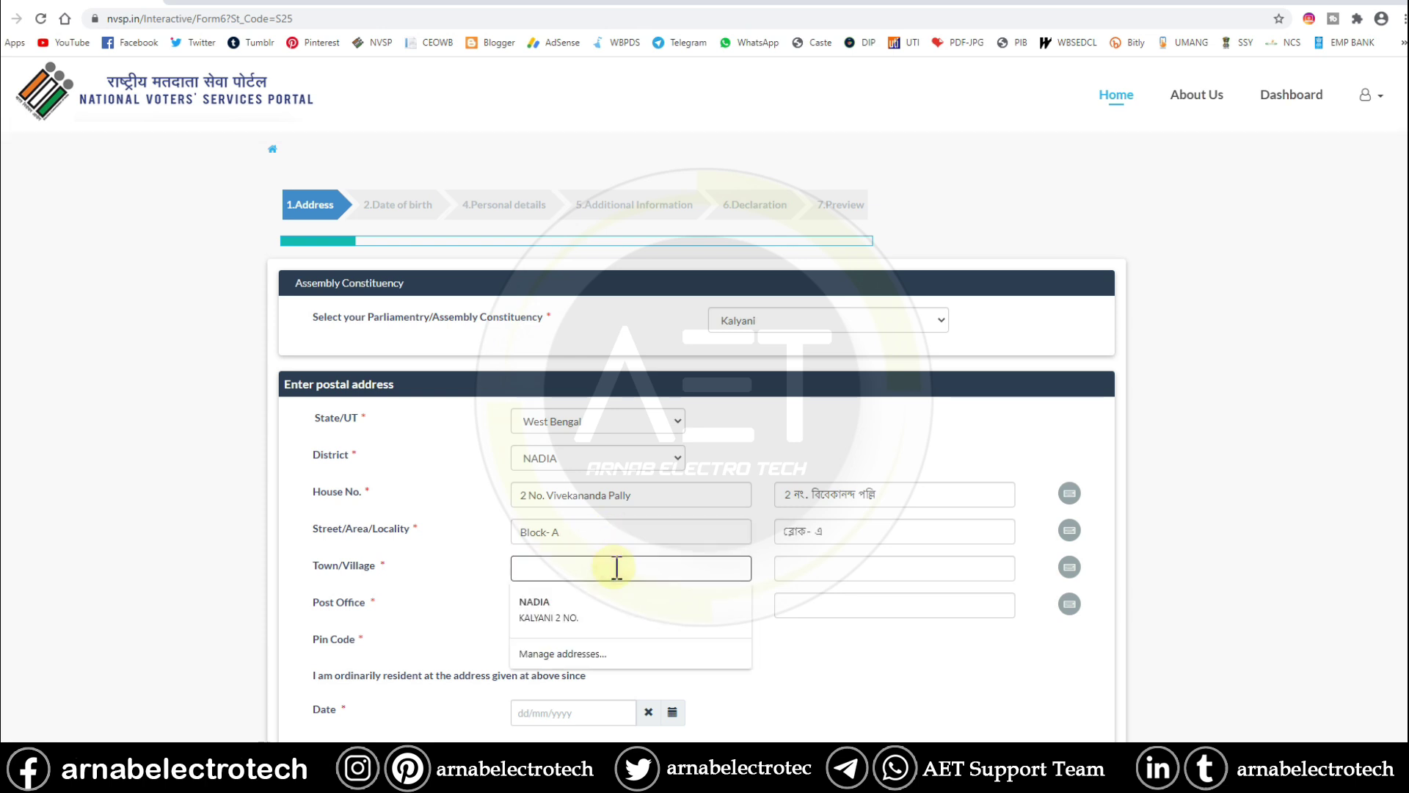
pyautogui.click(802, 535)
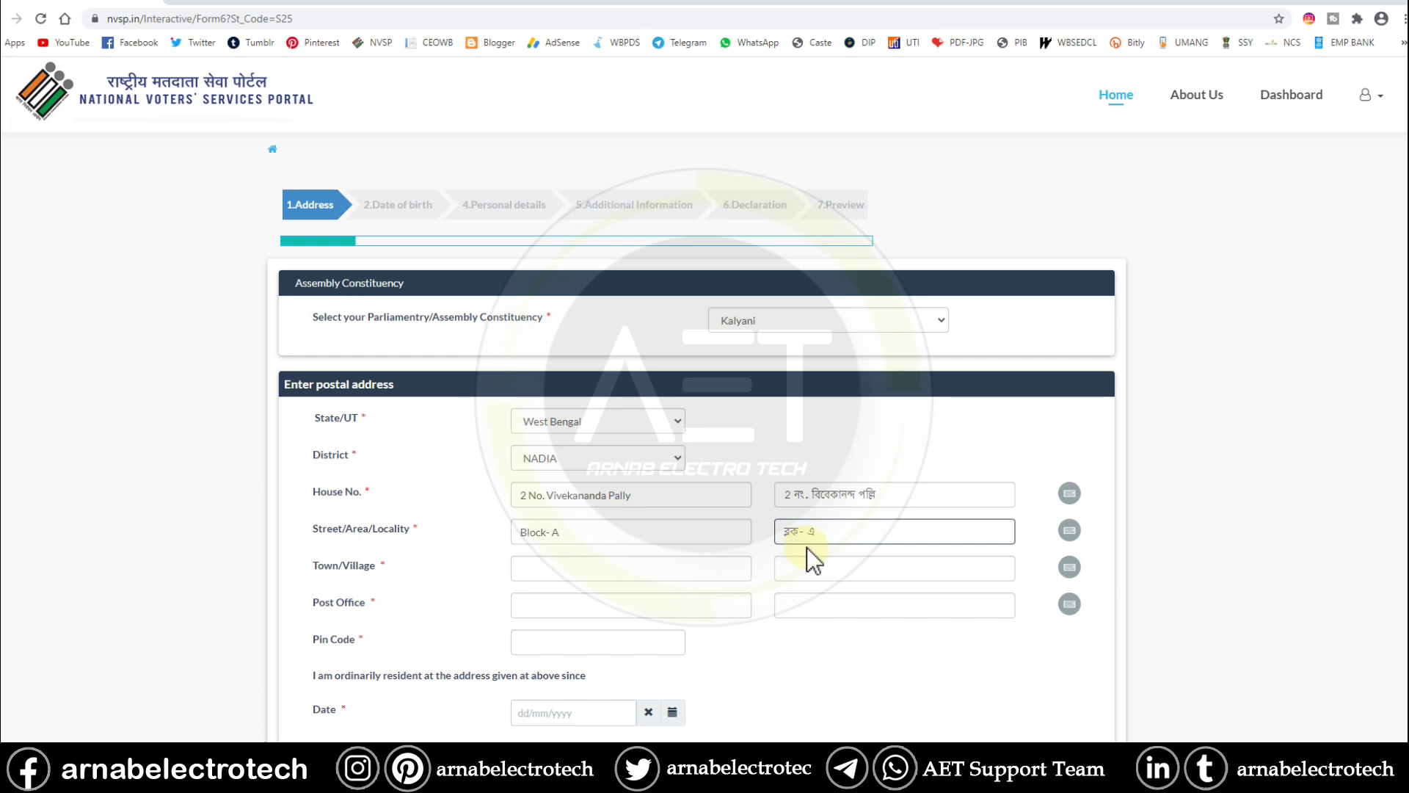
# - Fill in town and post office as Kalyani with Bengali versions, plus the PIN code
pyautogui.click(680, 566)
pyautogui.write('Kalyani')
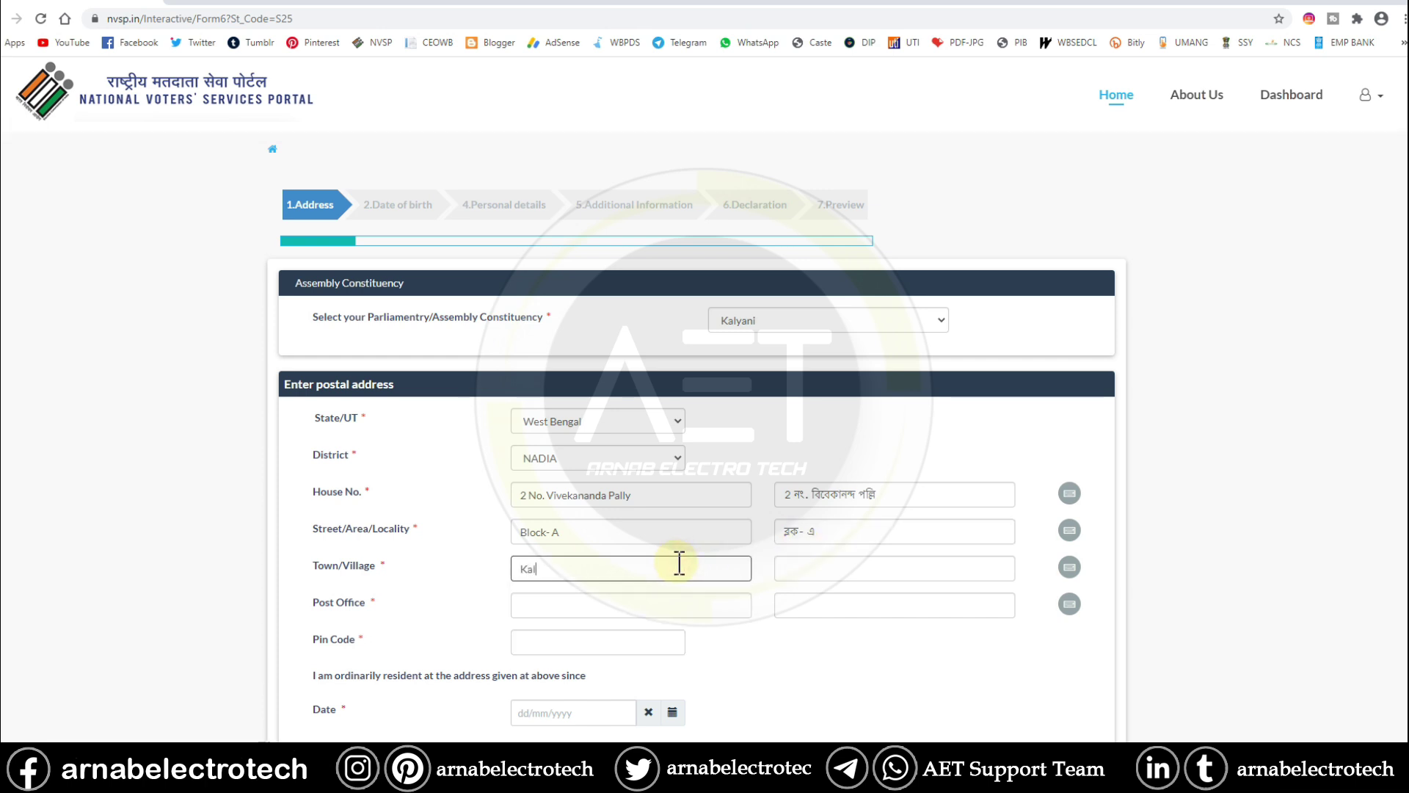
pyautogui.click(860, 579)
pyautogui.click(810, 598)
pyautogui.click(662, 606)
pyautogui.write('Kalyani')
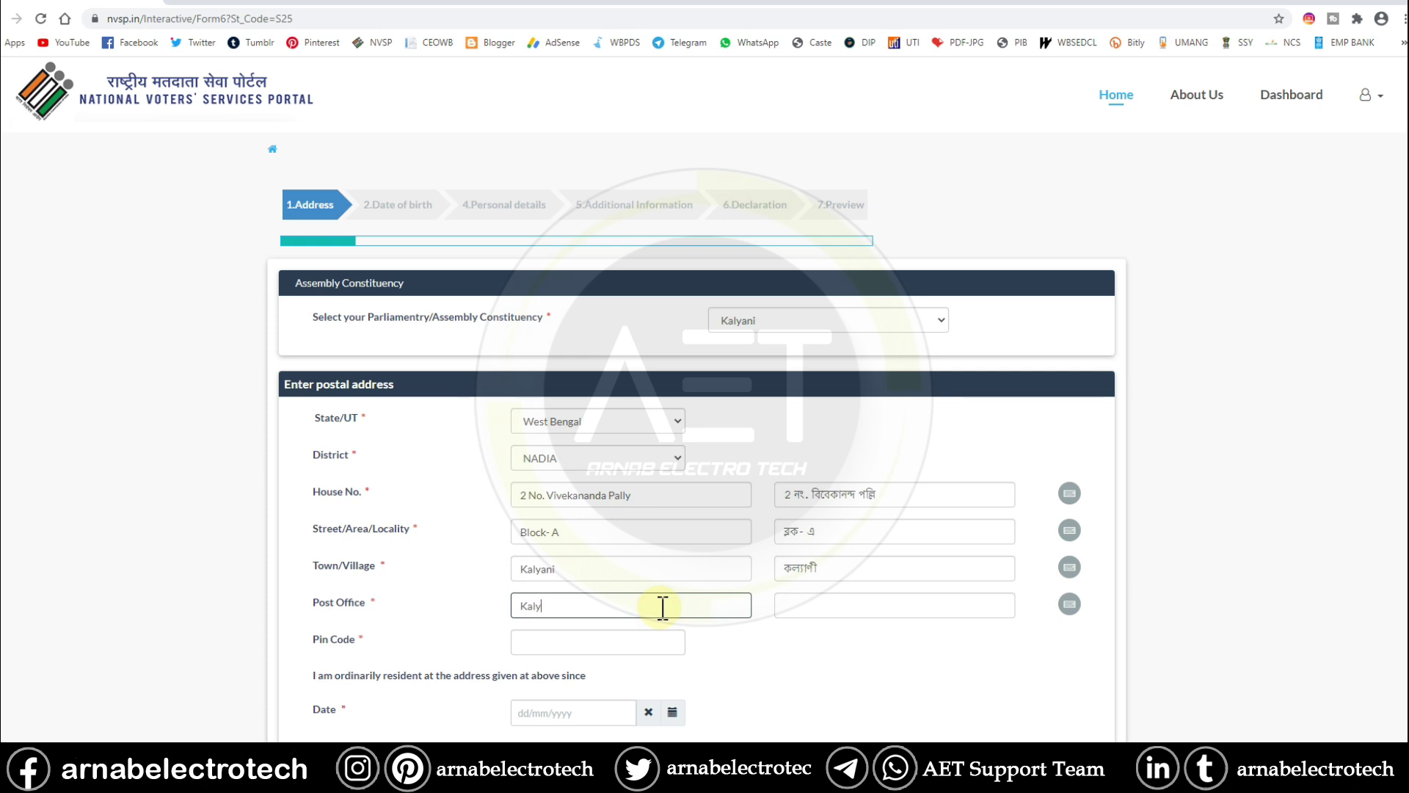
pyautogui.click(851, 604)
pyautogui.click(524, 644)
pyautogui.write('741235')
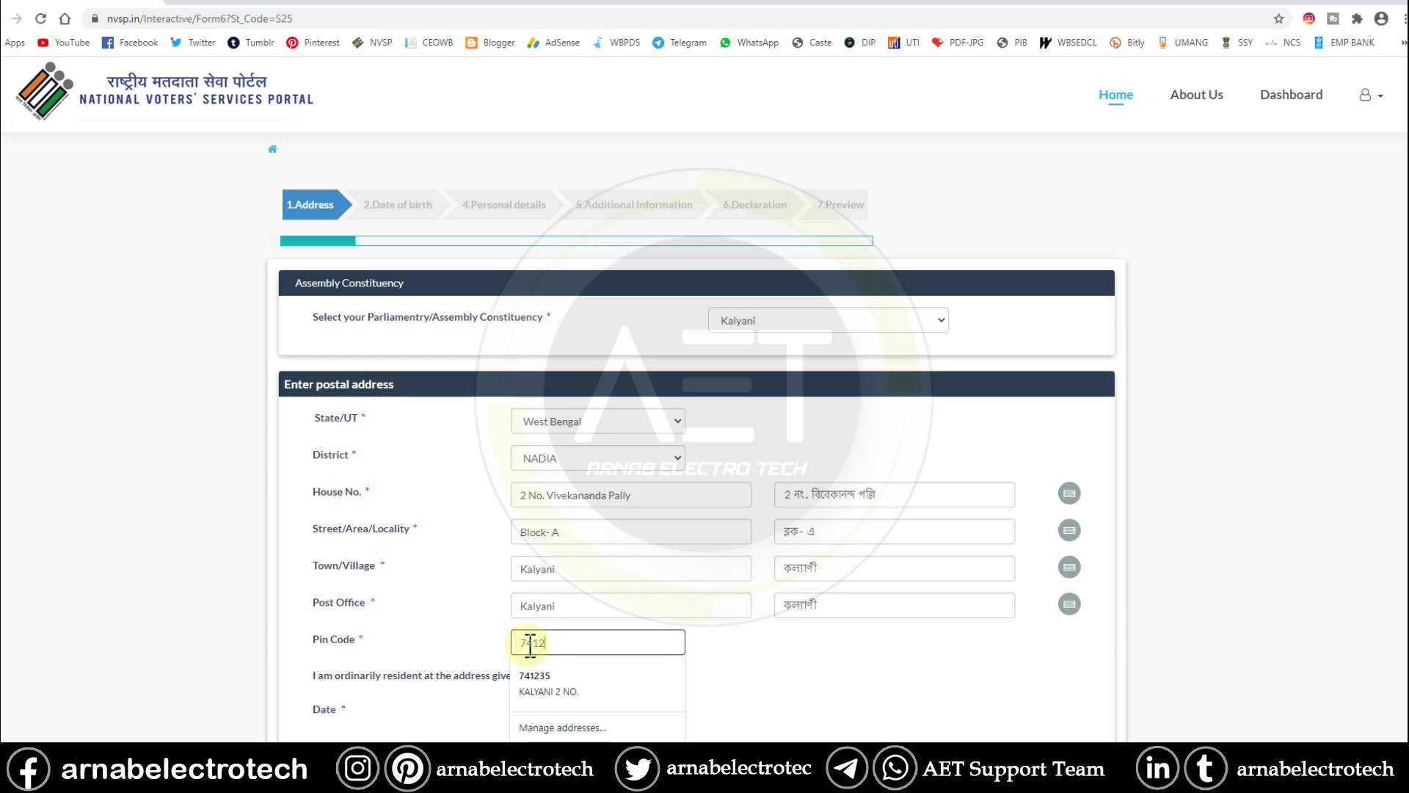
pyautogui.click(813, 635)
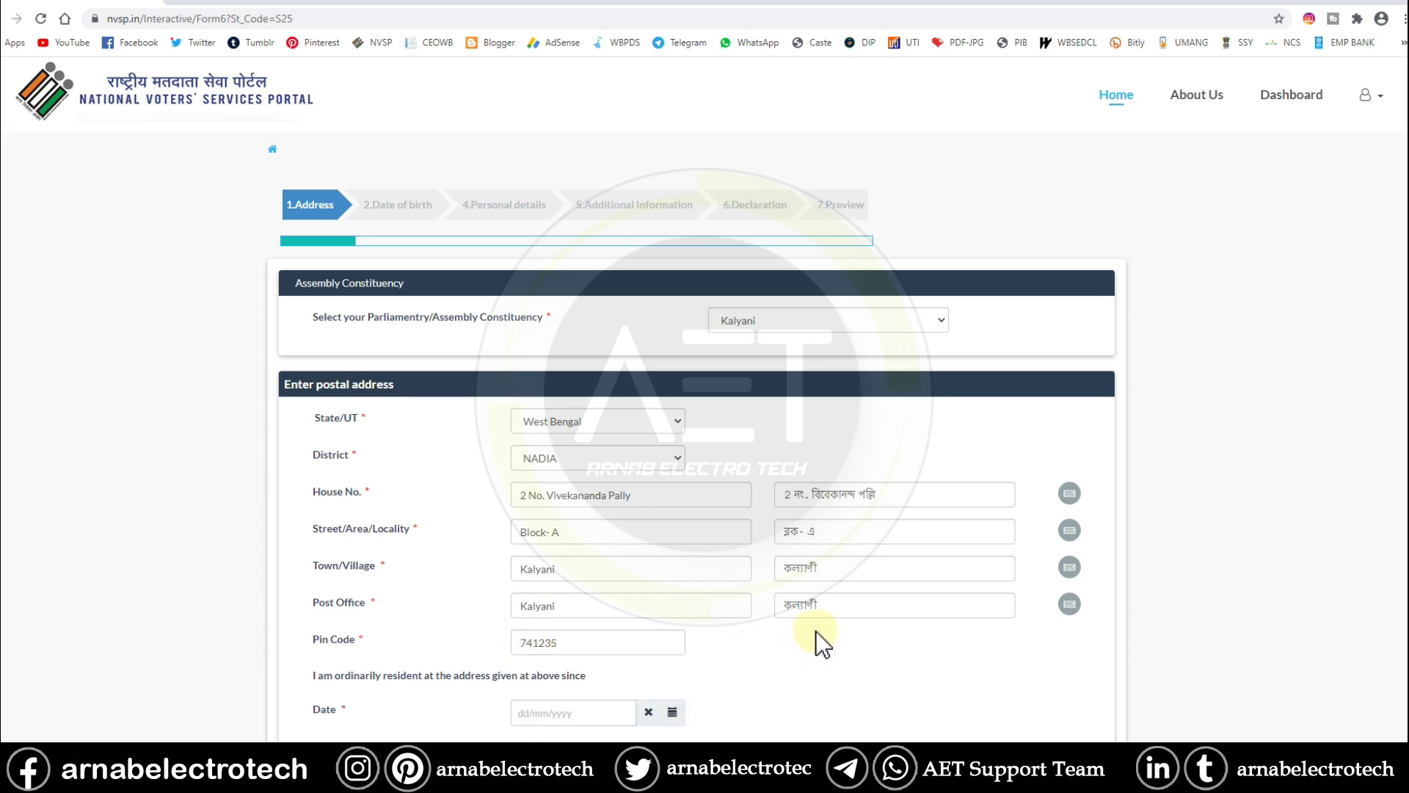
pyautogui.scroll(-3, 684, 605)
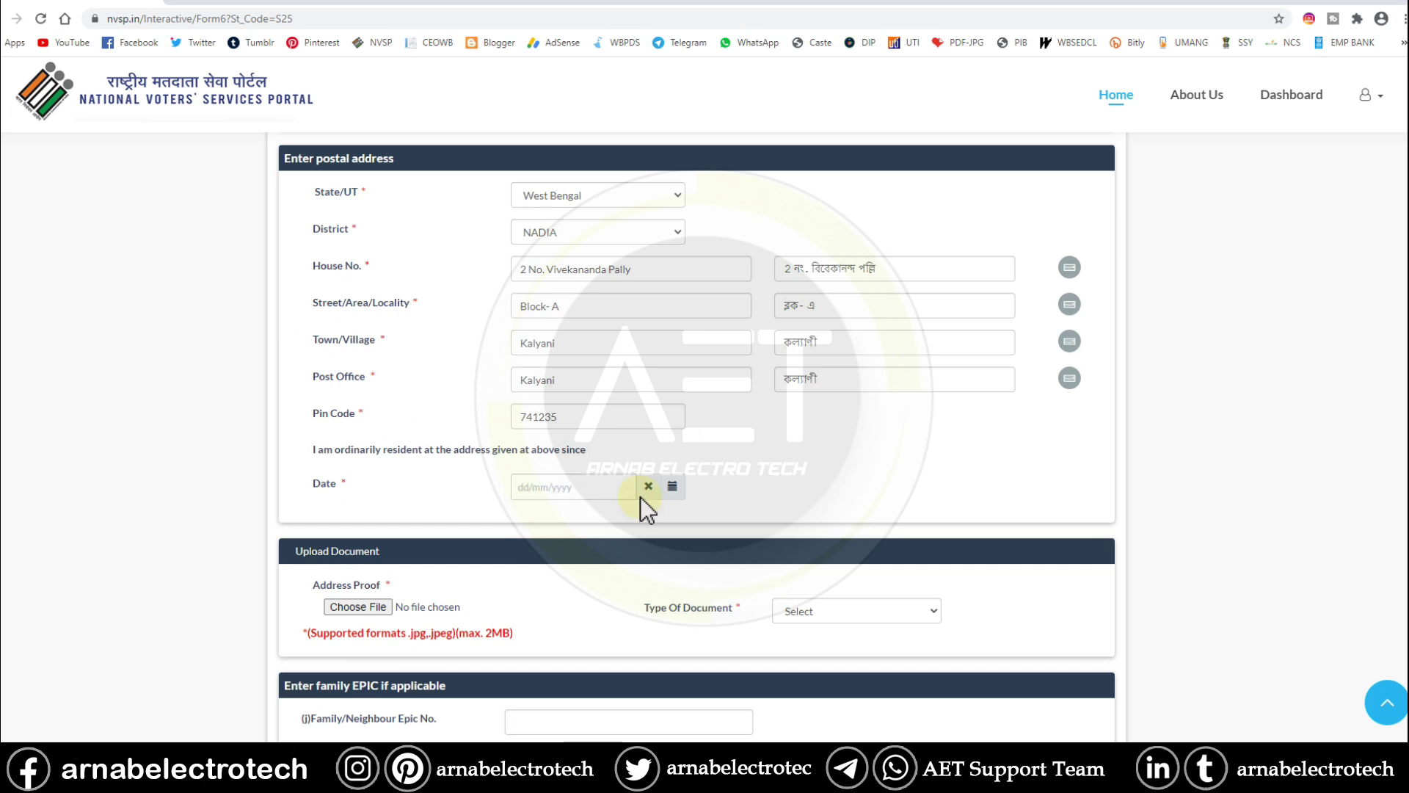
# - Set the resident-since date to 01/01/1998
pyautogui.click(522, 486)
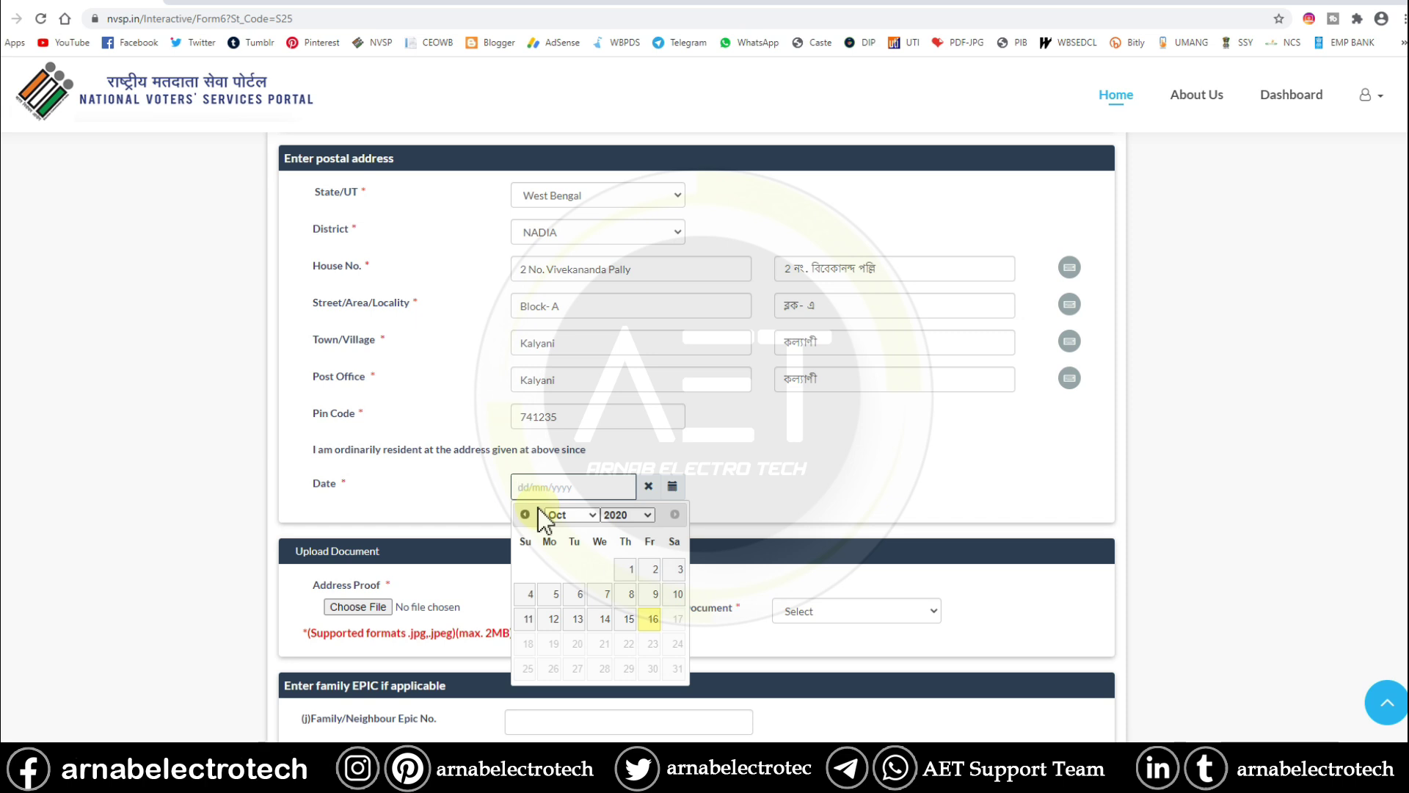
pyautogui.write('01/01/1998')
pyautogui.click(745, 472)
pyautogui.scroll(-1, 535, 551)
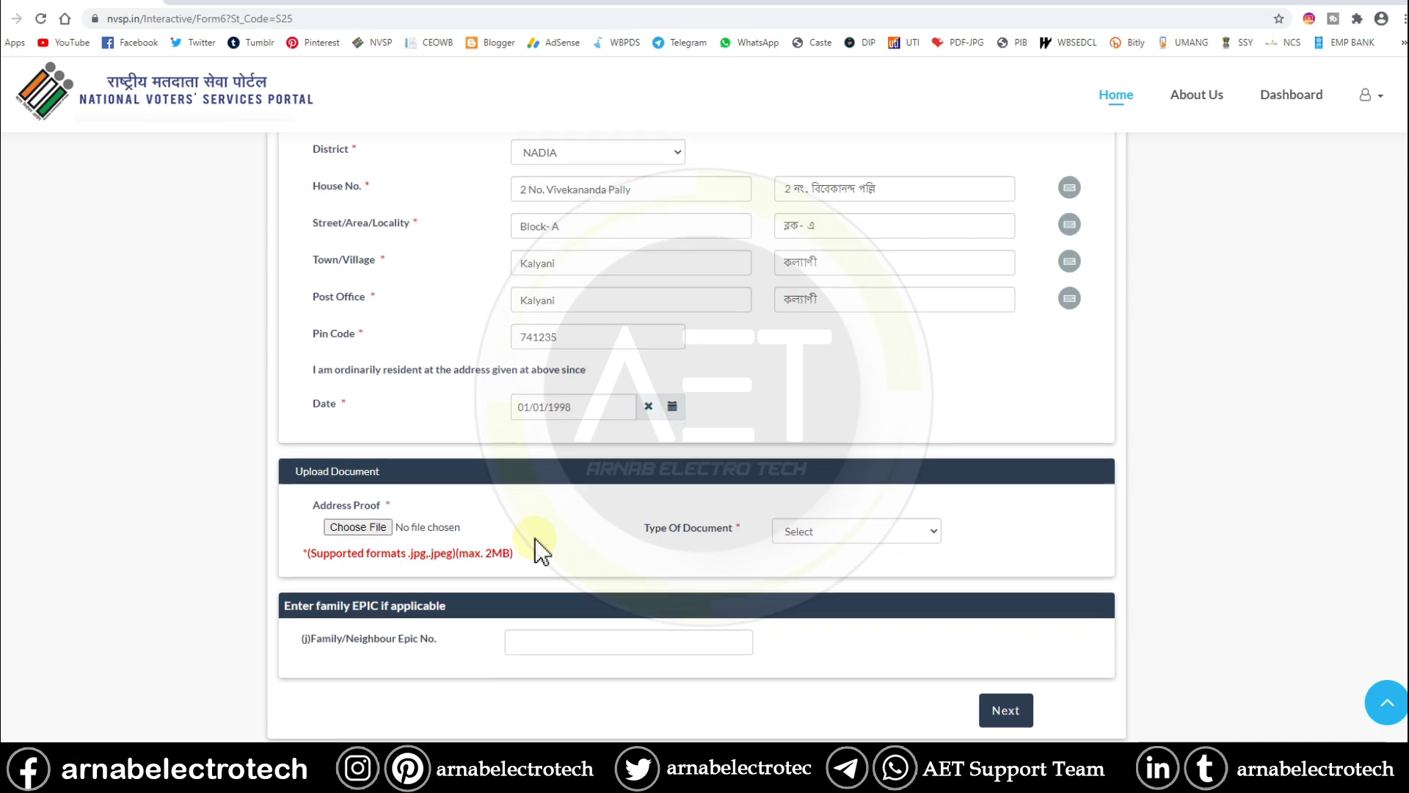
pyautogui.scroll(-1, 541, 552)
# - Choose Driving License as the address proof type and attach the scanned proof image
pyautogui.click(856, 469)
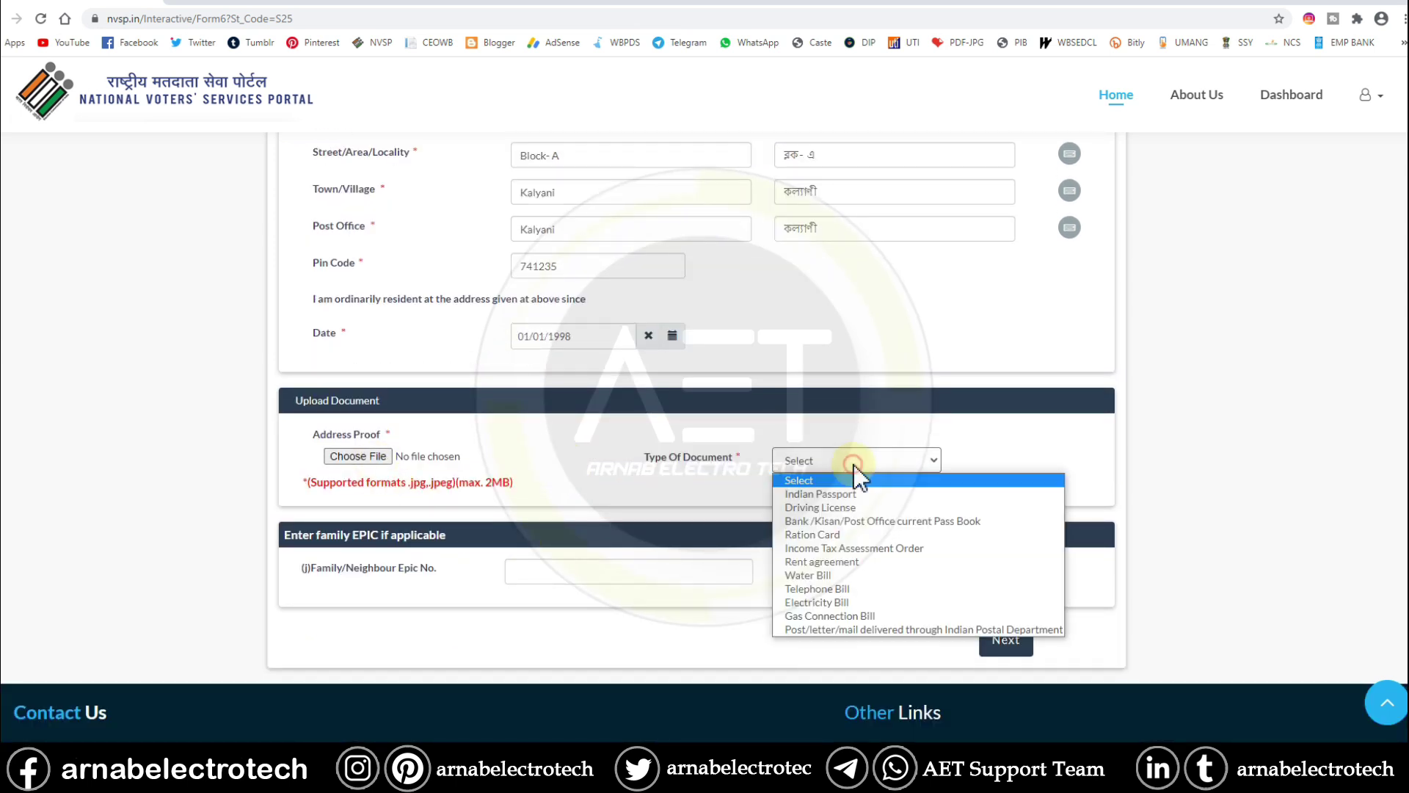
pyautogui.click(850, 507)
pyautogui.click(359, 457)
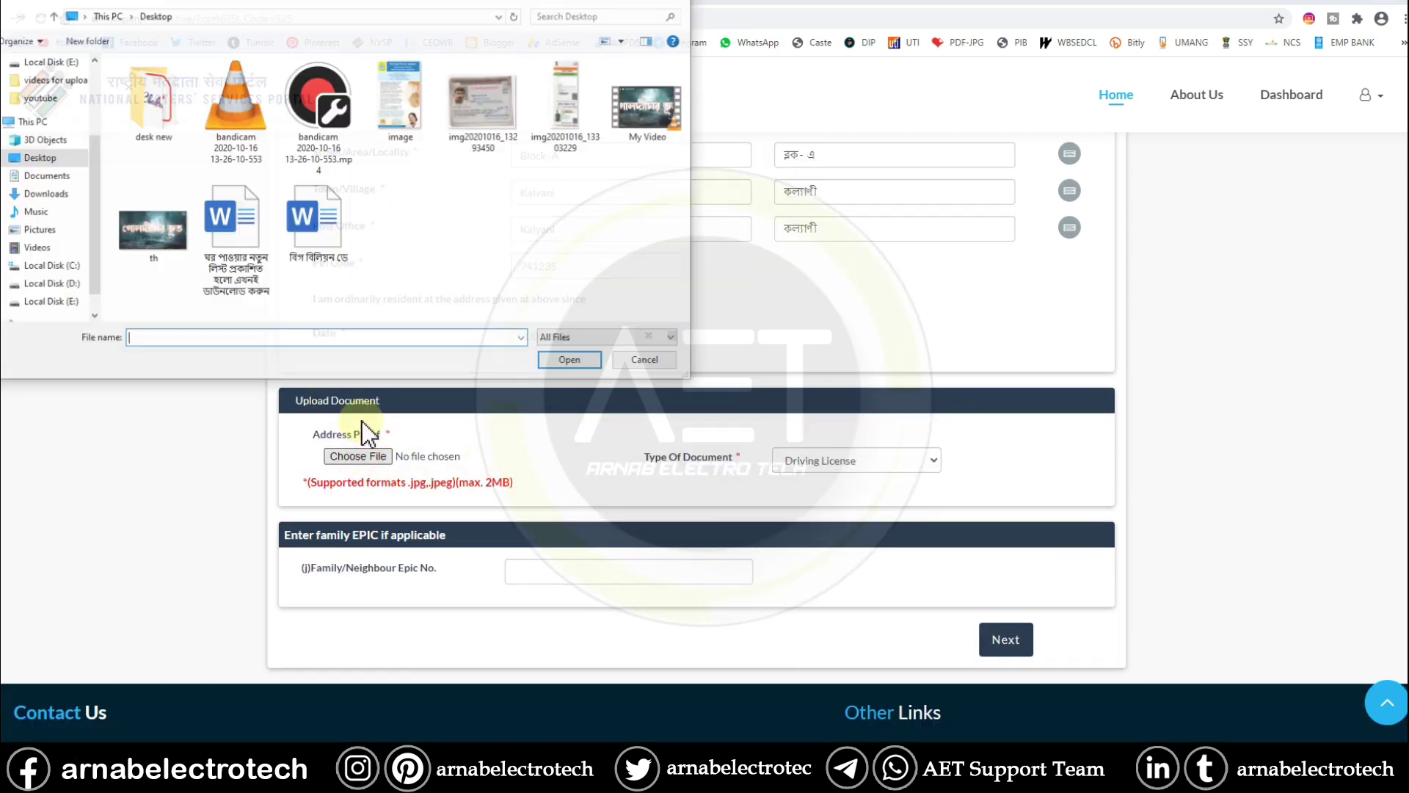
pyautogui.click(483, 108)
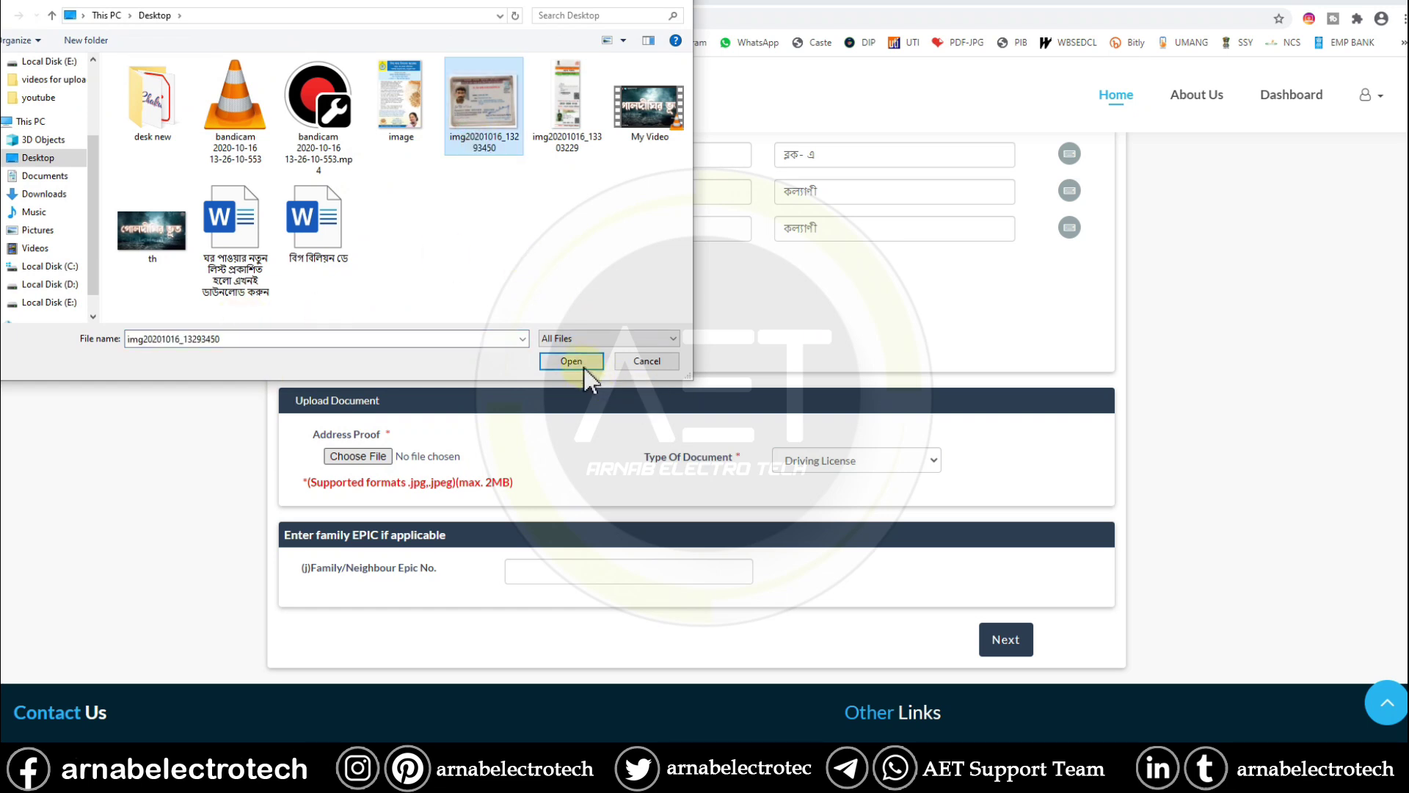
pyautogui.click(572, 362)
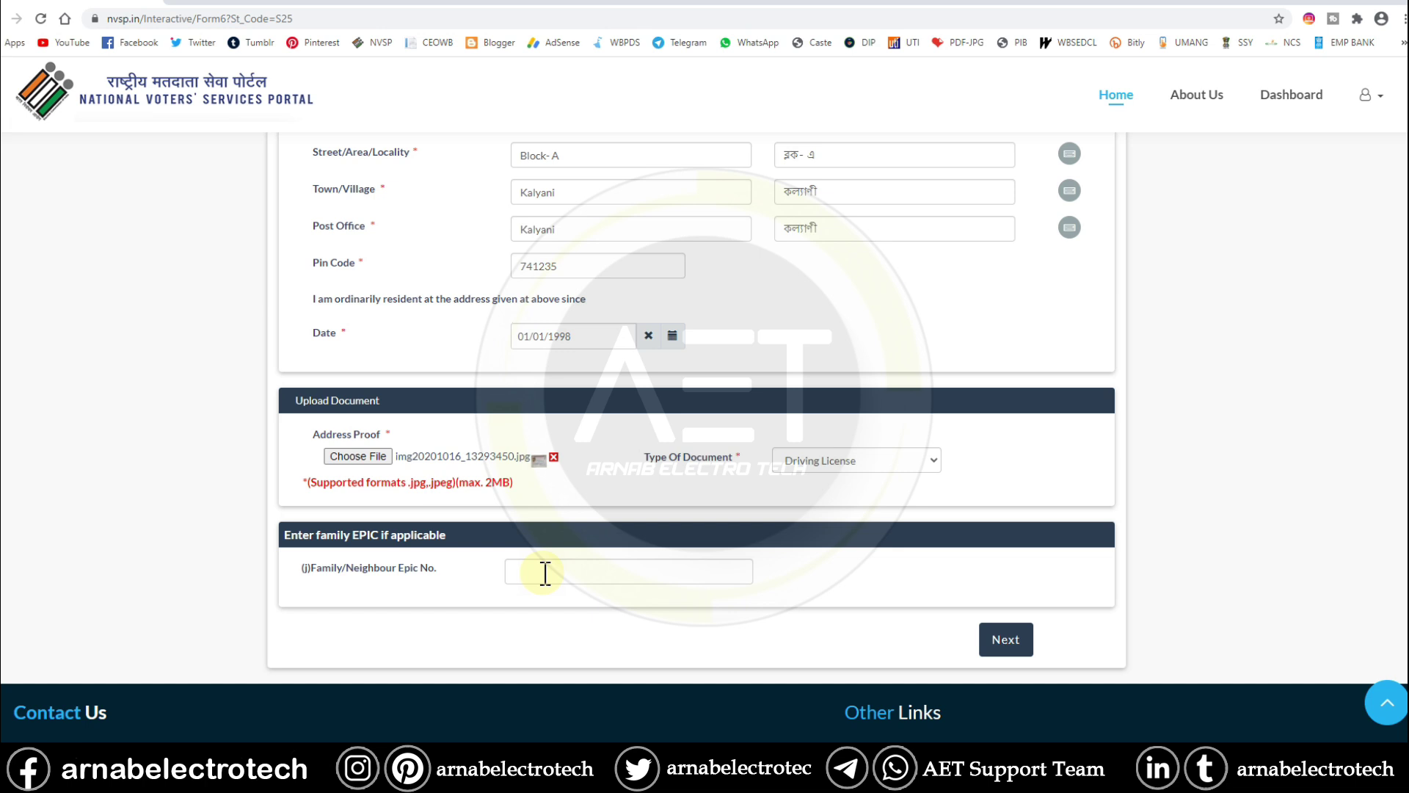
# - Enter the family member's EPIC number
pyautogui.click(545, 573)
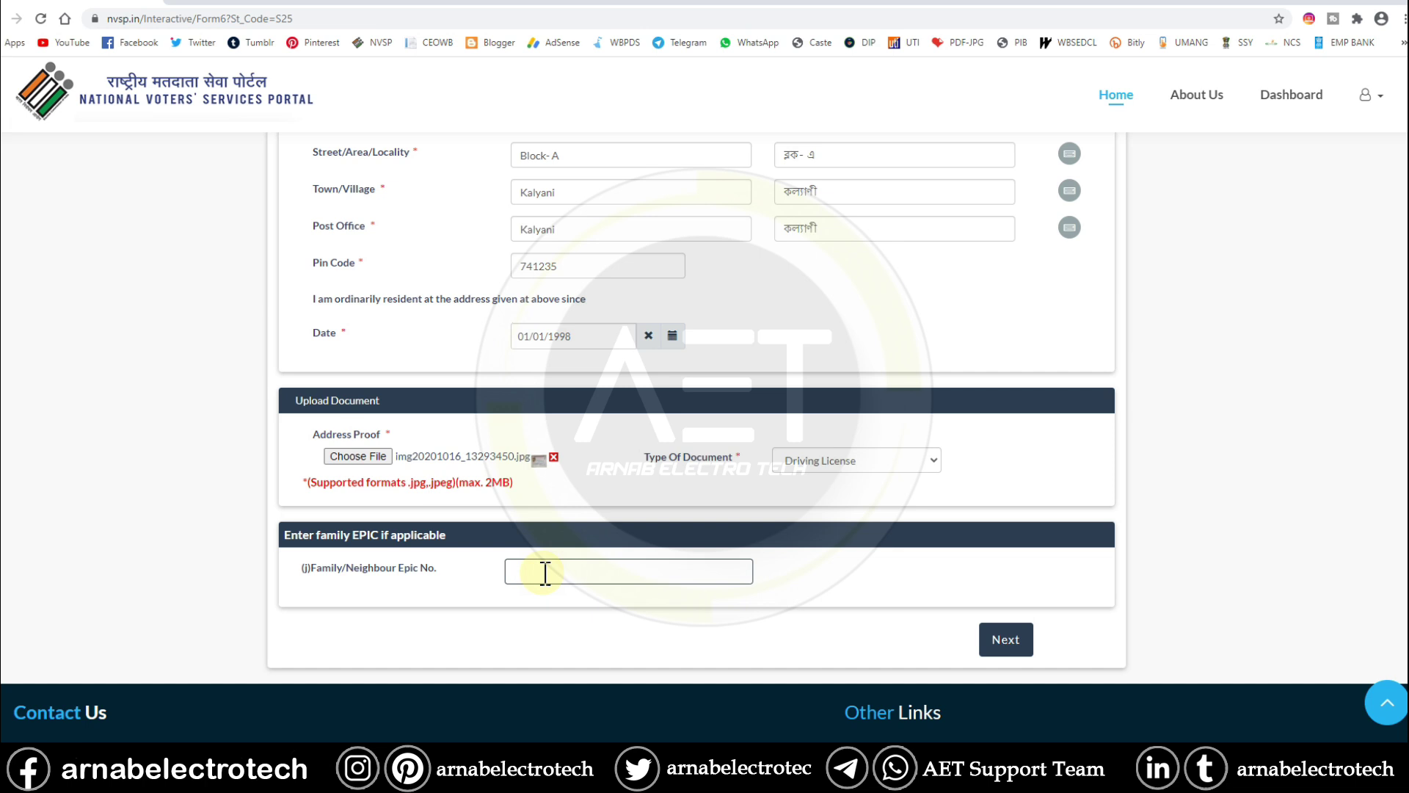
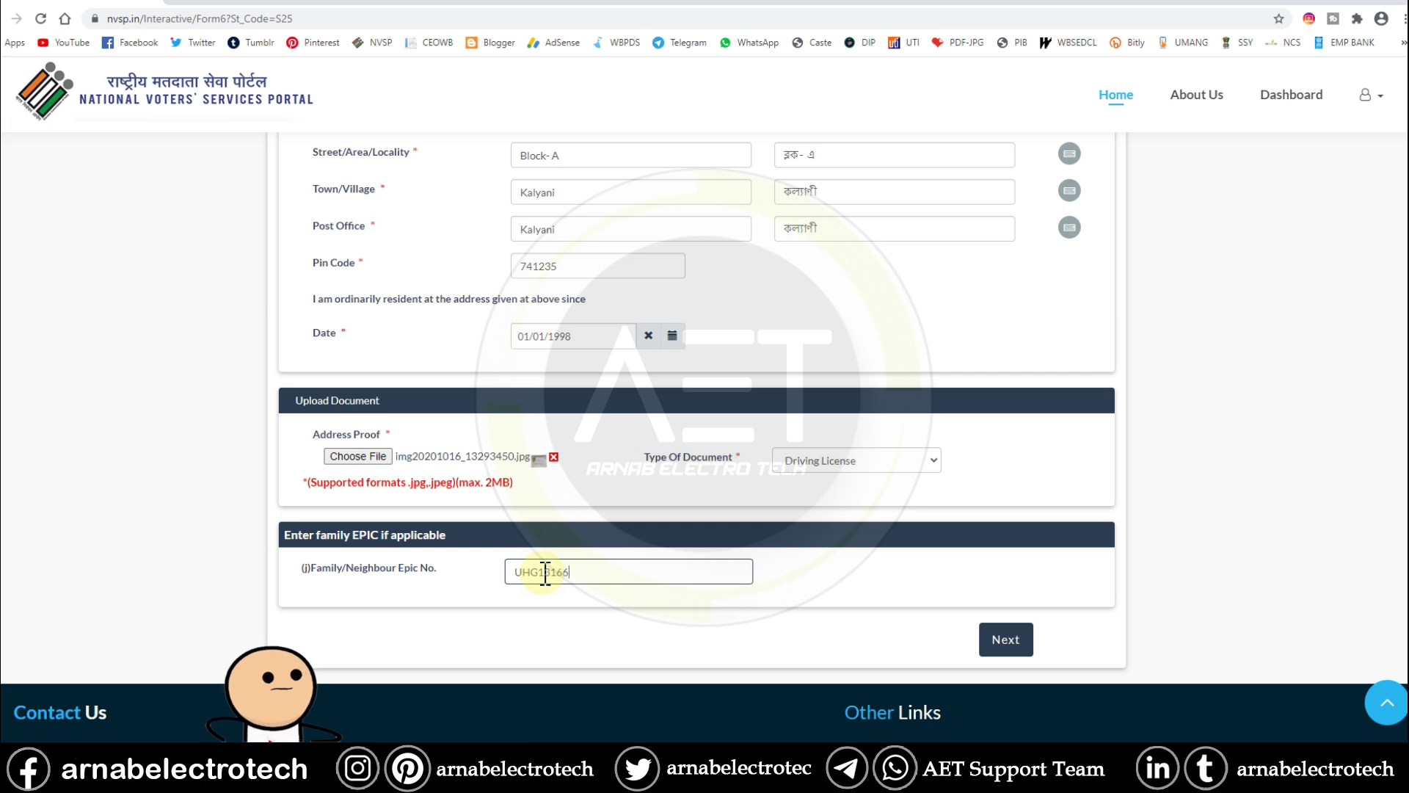
pyautogui.click(556, 575)
pyautogui.scroll(-2, 807, 550)
pyautogui.click(1001, 539)
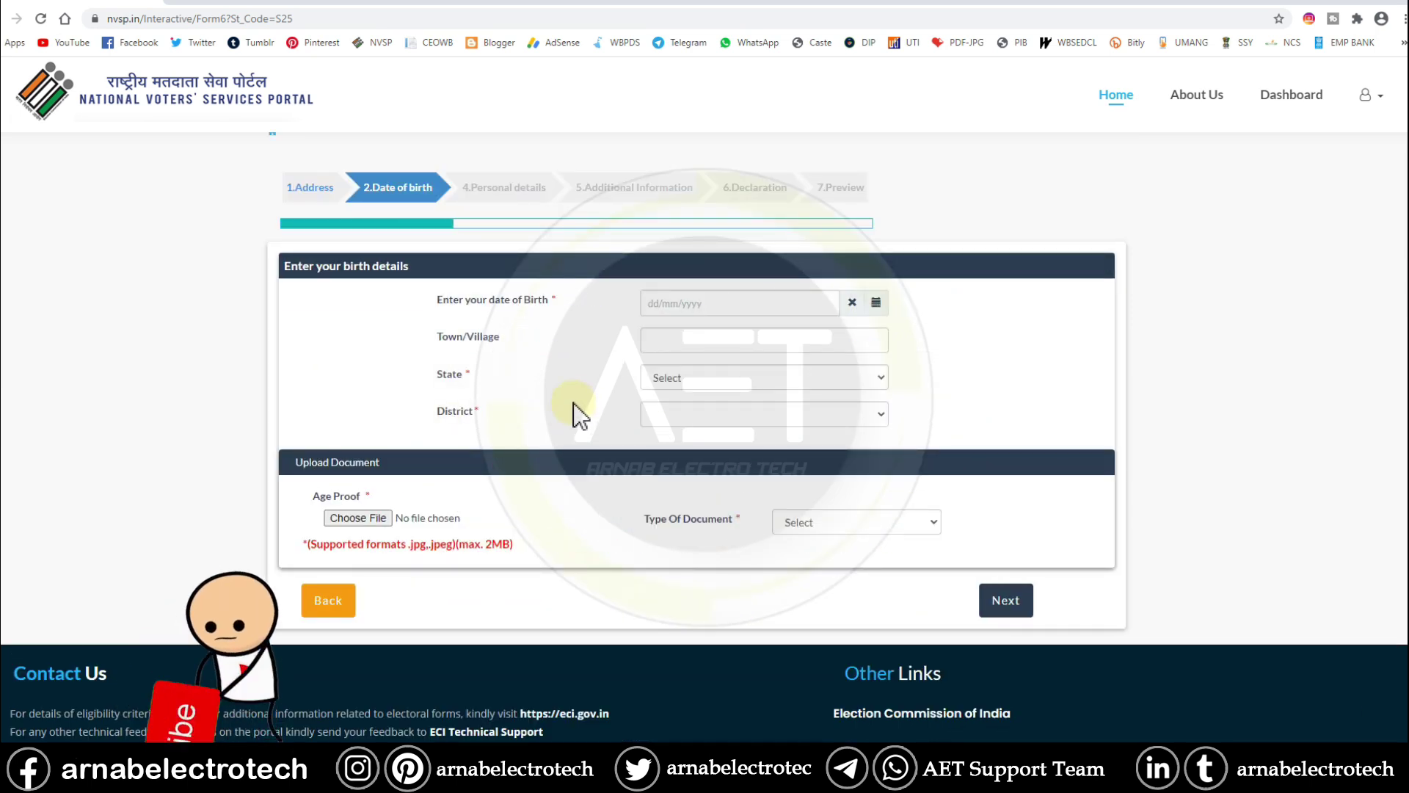
pyautogui.scroll(1, 631, 378)
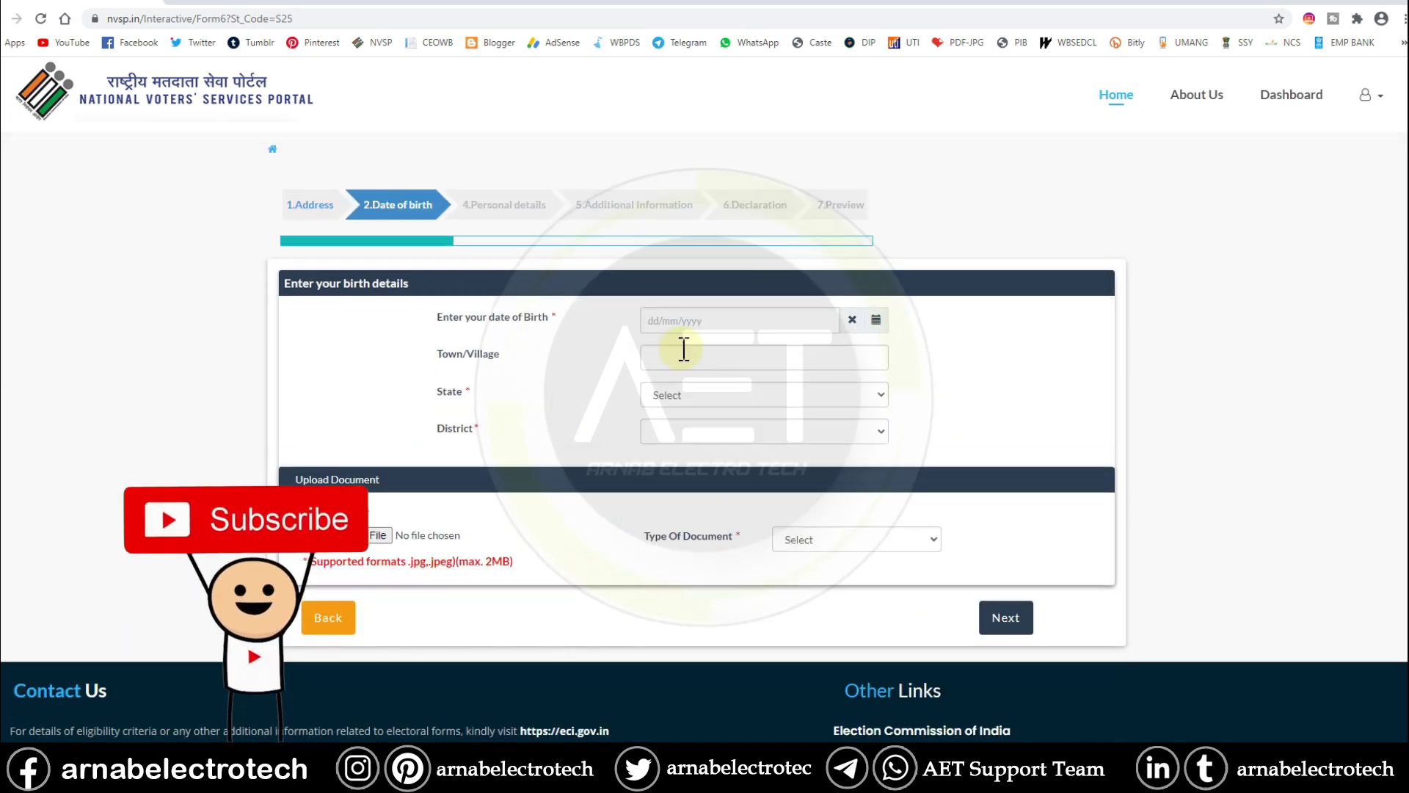
pyautogui.click(687, 321)
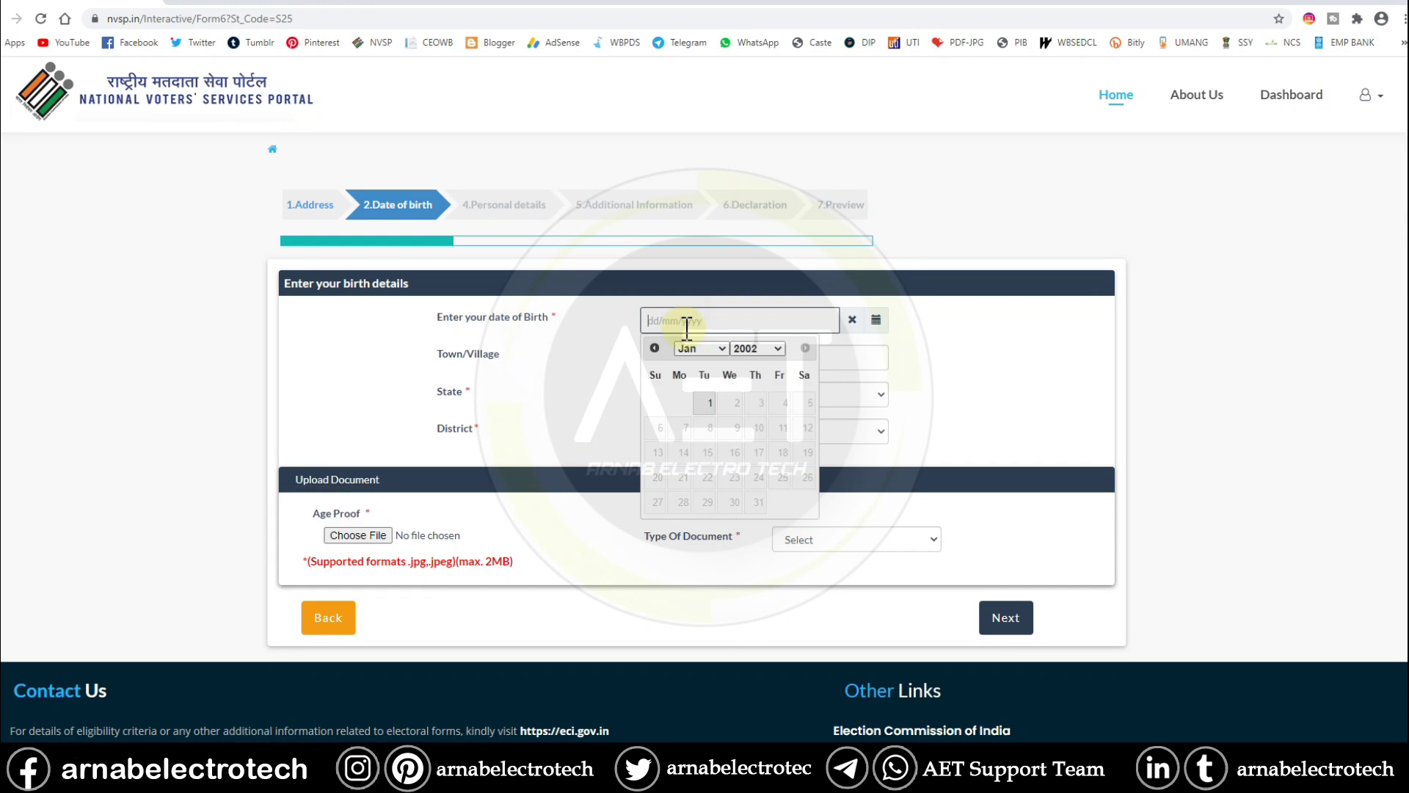
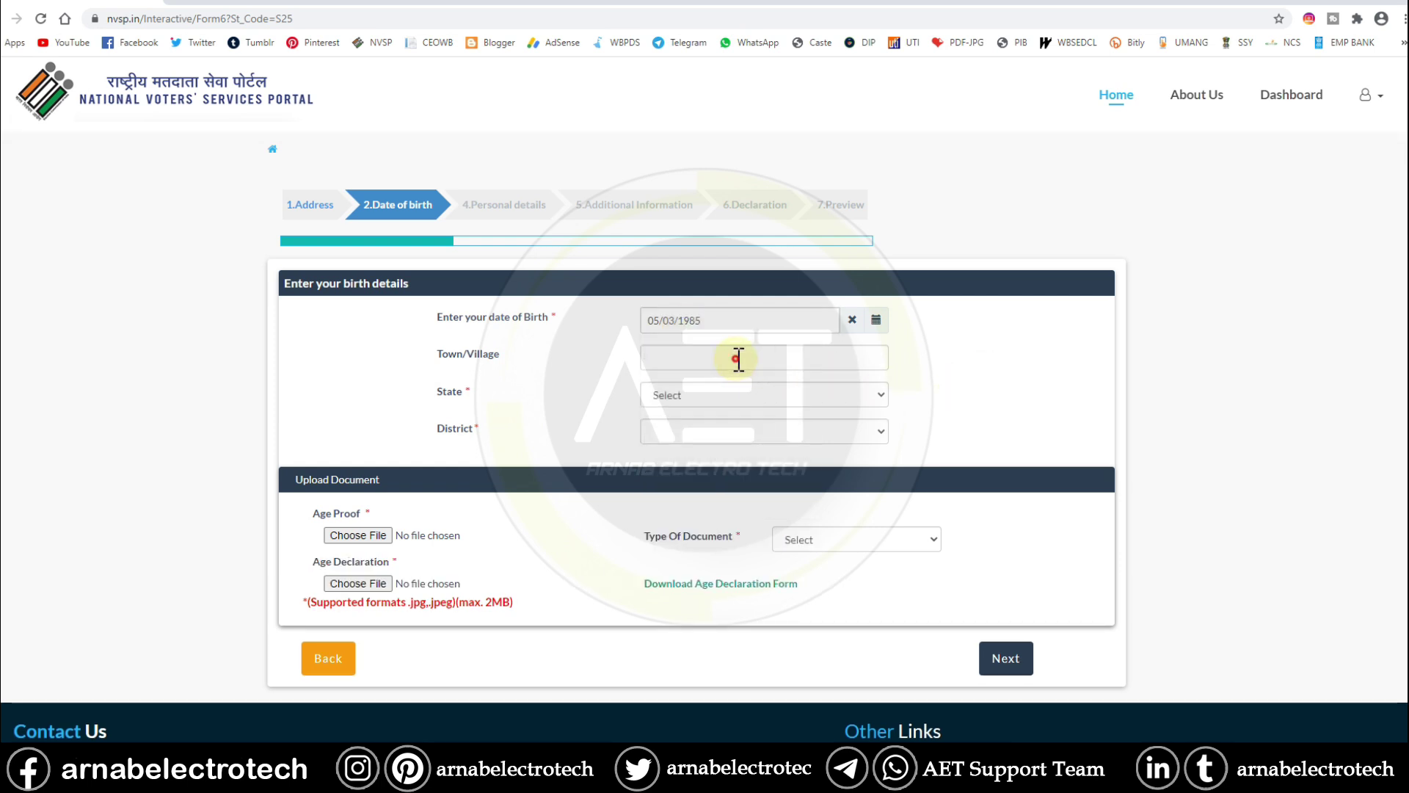
pyautogui.click(738, 358)
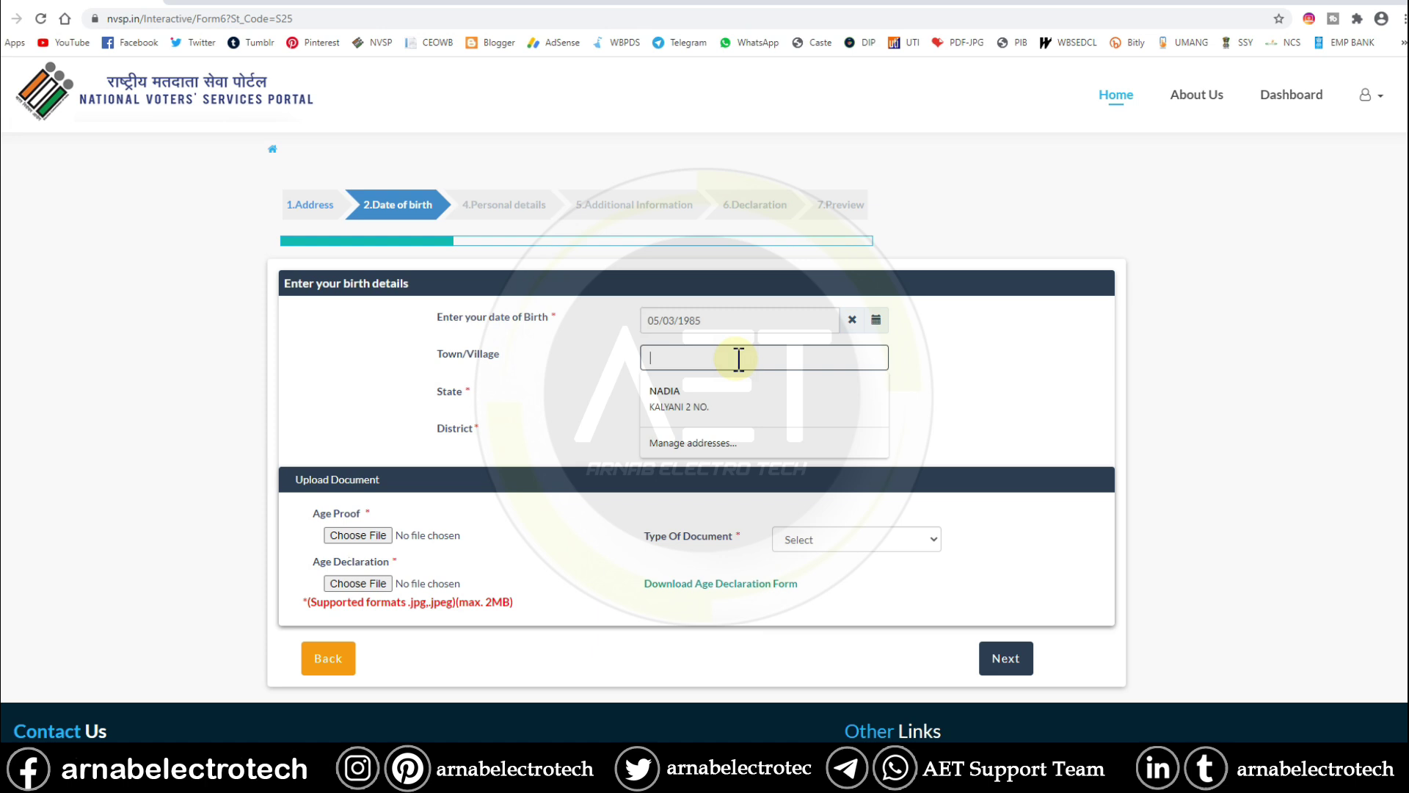
pyautogui.write('KJal')
pyautogui.press('BackSpace')
pyautogui.press('BackSpace')
pyautogui.write('a')
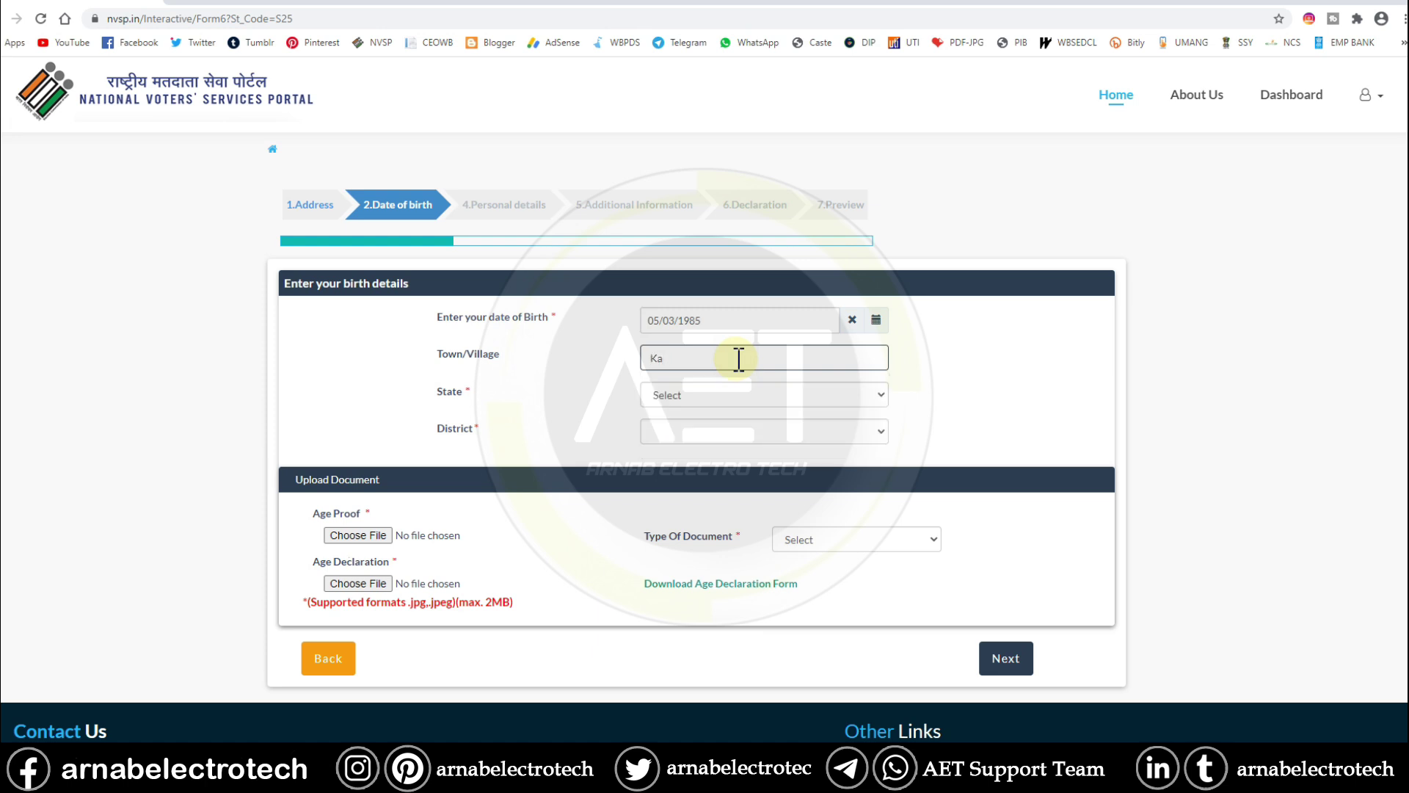
pyautogui.write('lyan')
# - Set the birthplace state to West Bengal and the district to NADIA
pyautogui.click(748, 394)
pyautogui.press('w')
pyautogui.click(707, 674)
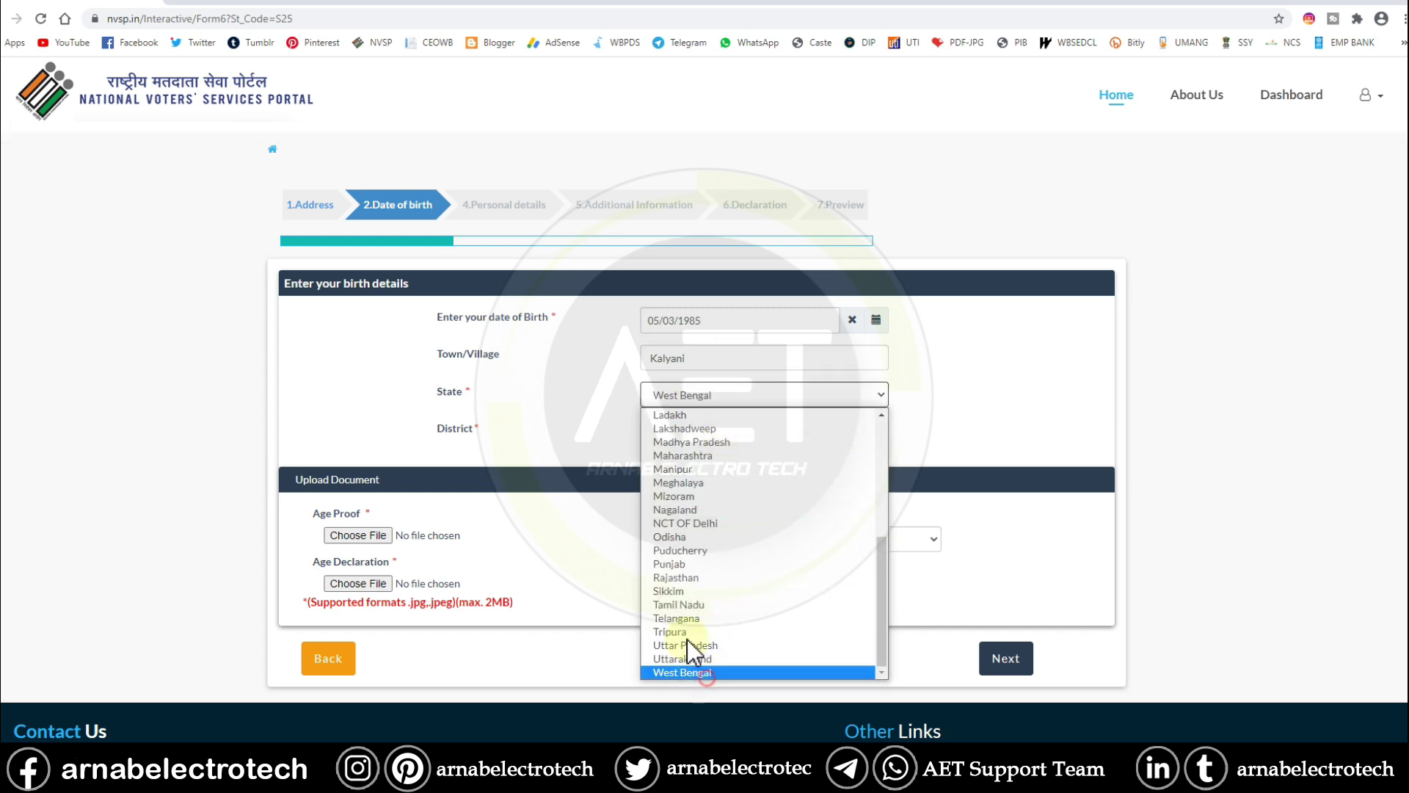
pyautogui.click(698, 433)
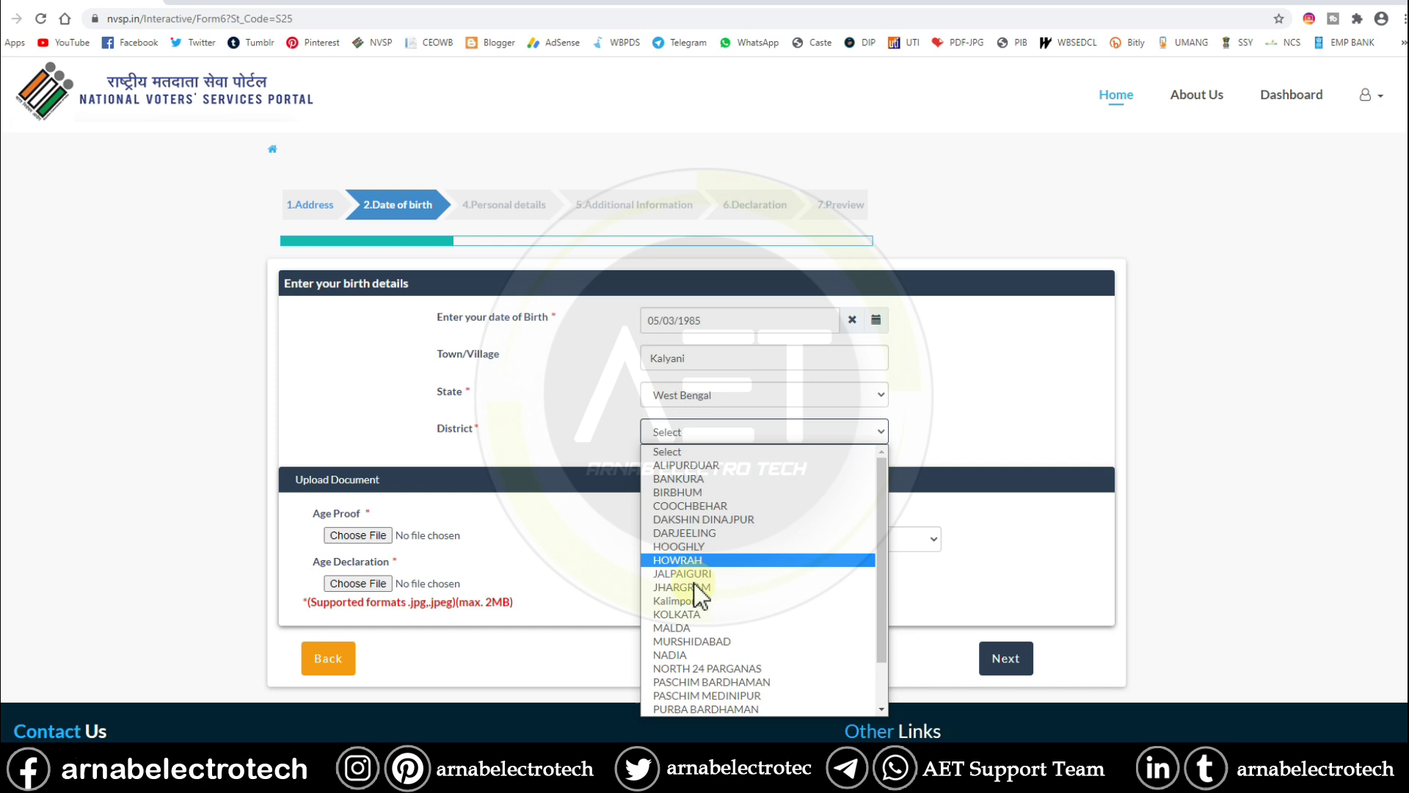
pyautogui.click(693, 654)
pyautogui.scroll(-1, 551, 522)
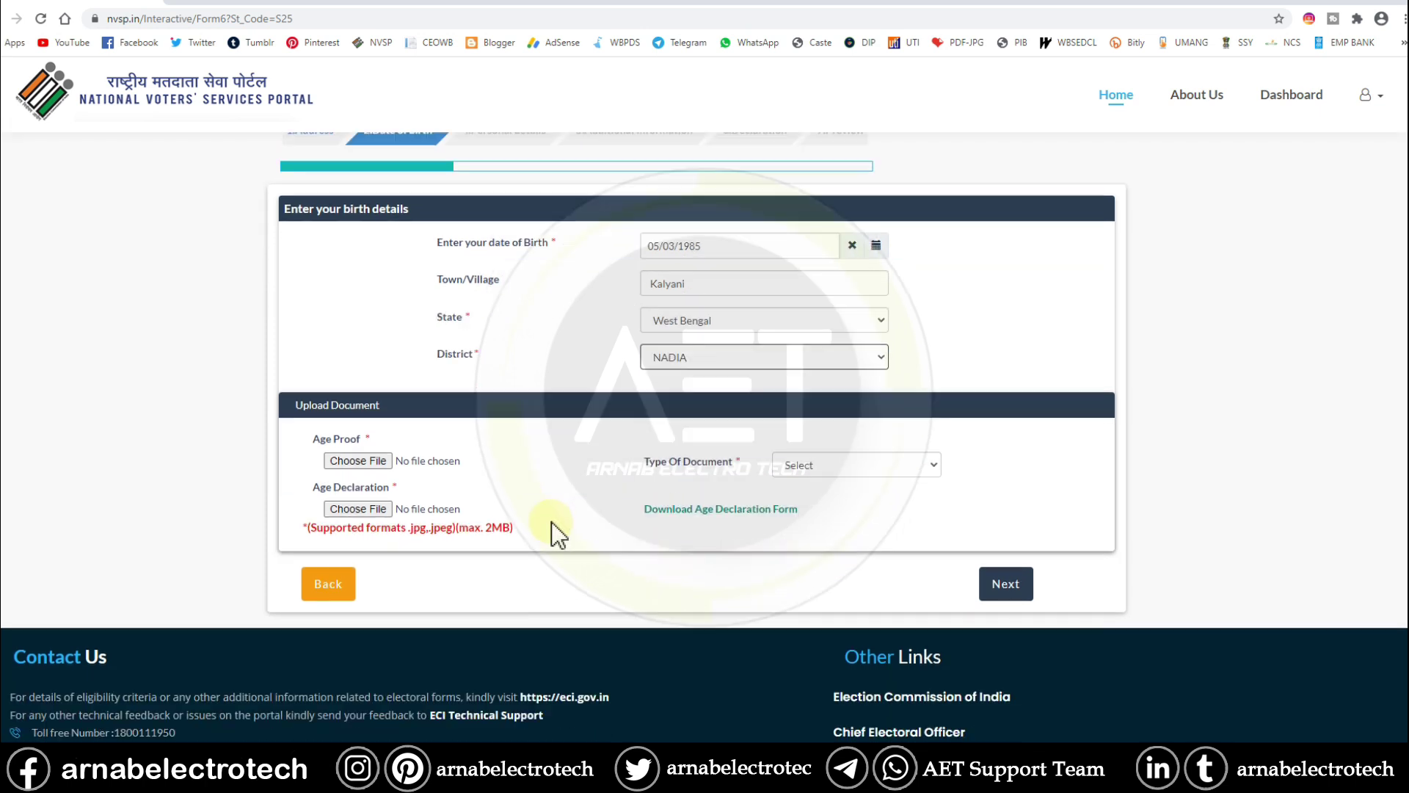
# - Save the age declaration form, then attach a Driving License age proof and the declaration image
pyautogui.click(709, 513)
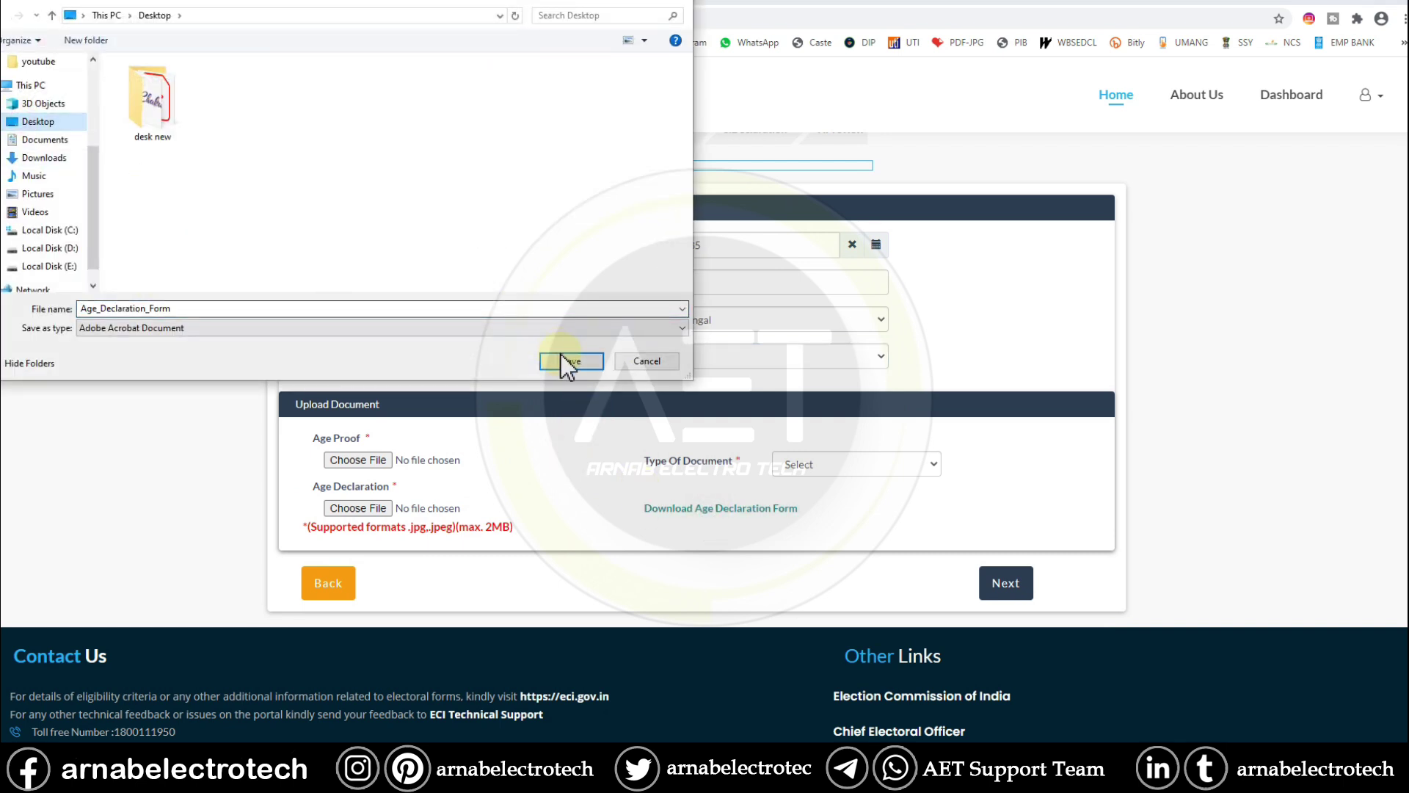
pyautogui.click(561, 358)
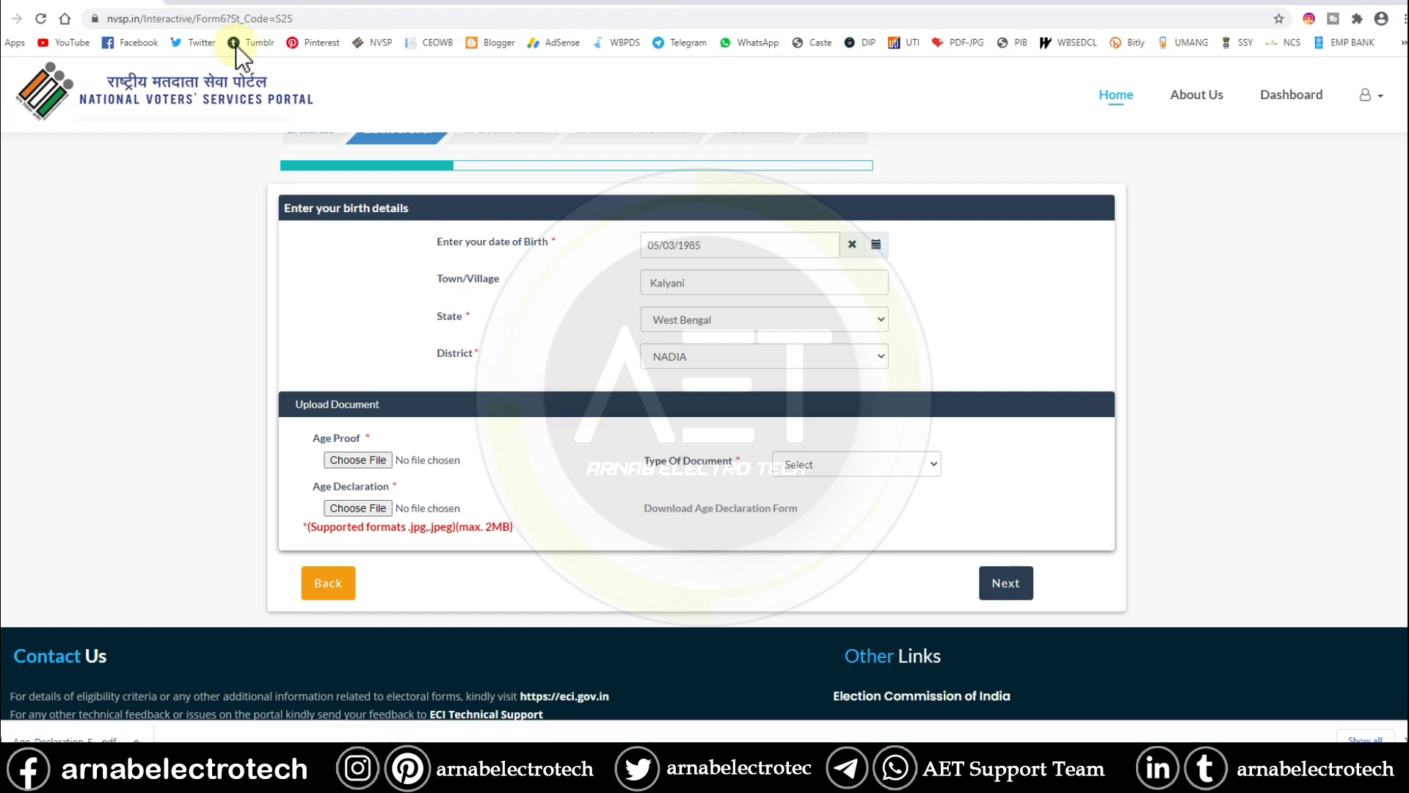
pyautogui.click(841, 461)
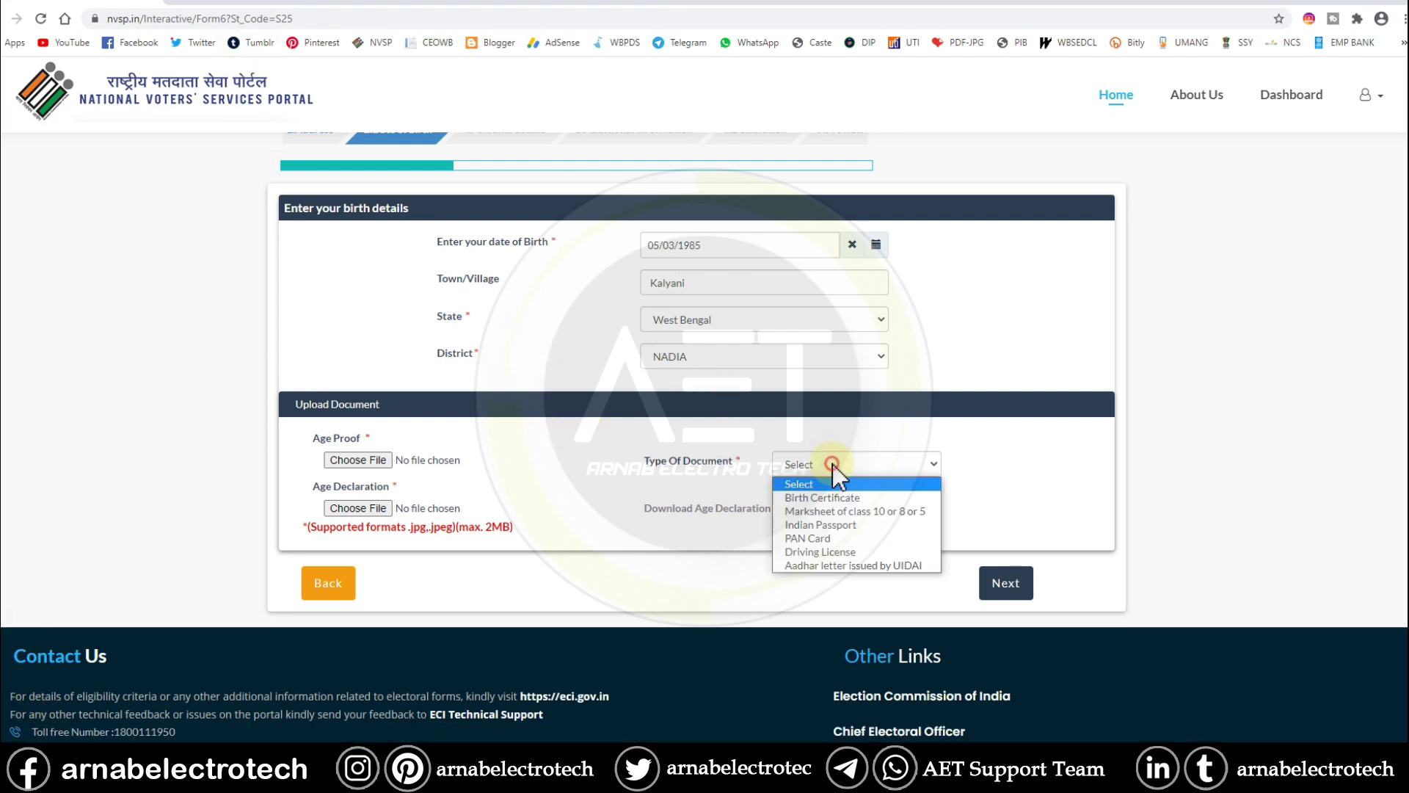
pyautogui.click(854, 549)
pyautogui.click(352, 459)
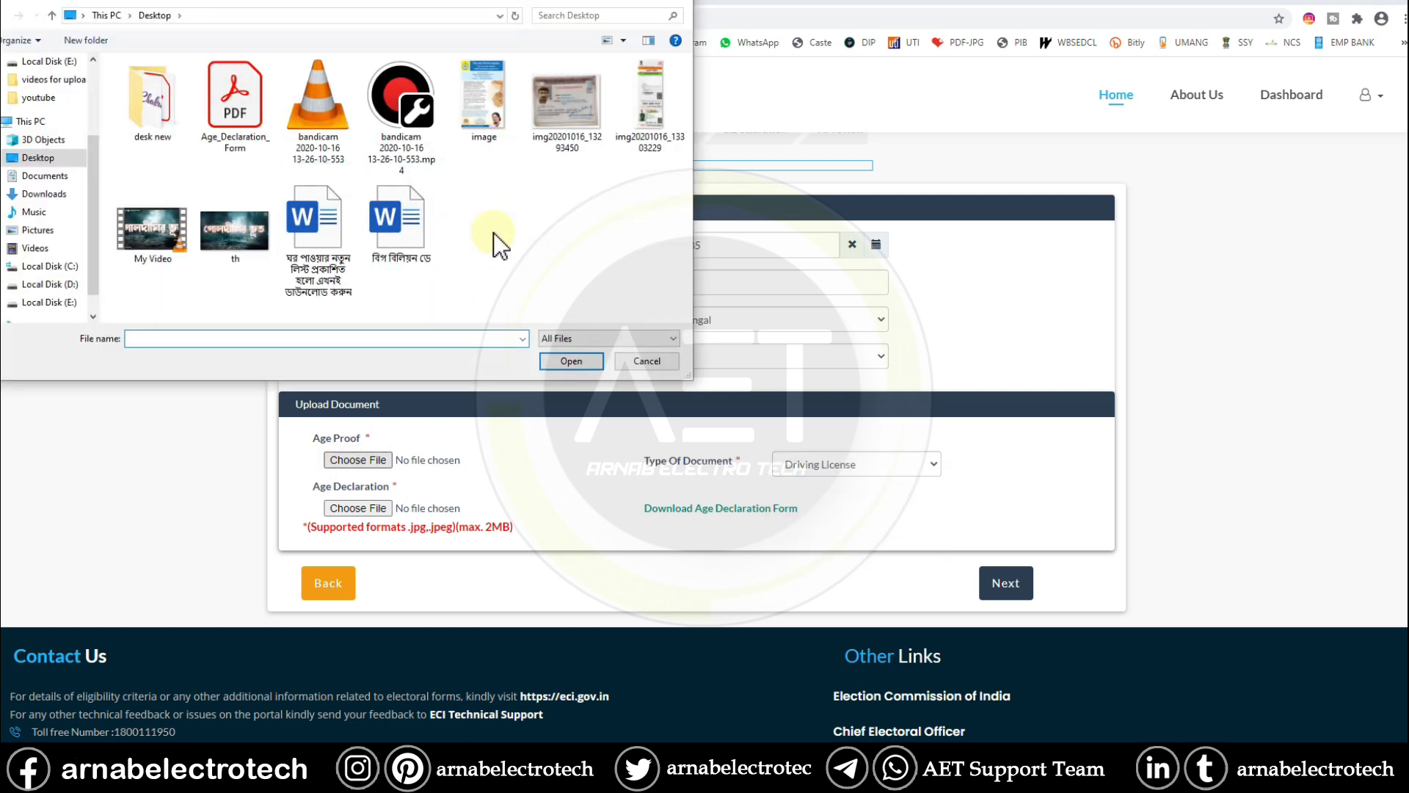
pyautogui.click(563, 124)
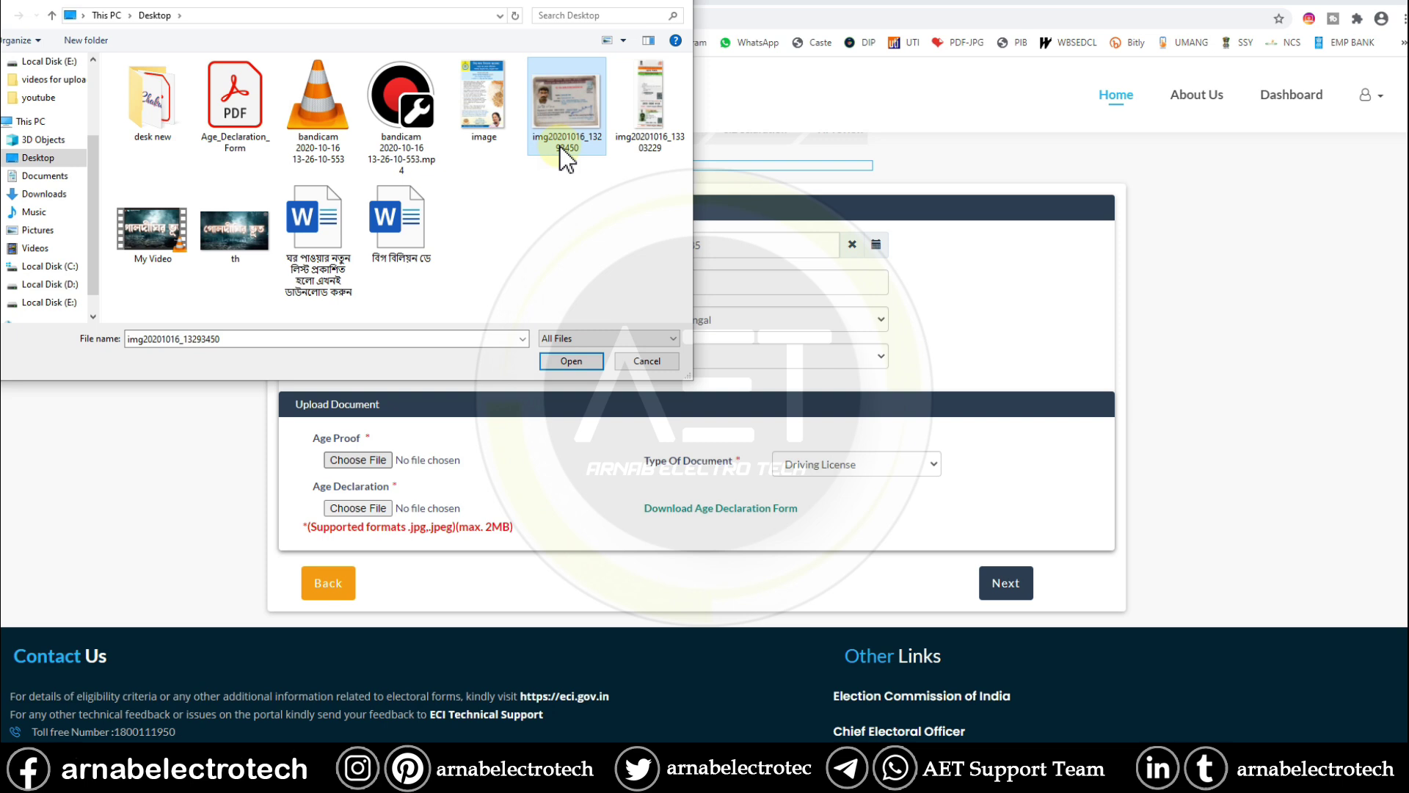
pyautogui.click(575, 363)
pyautogui.scroll(1, 492, 567)
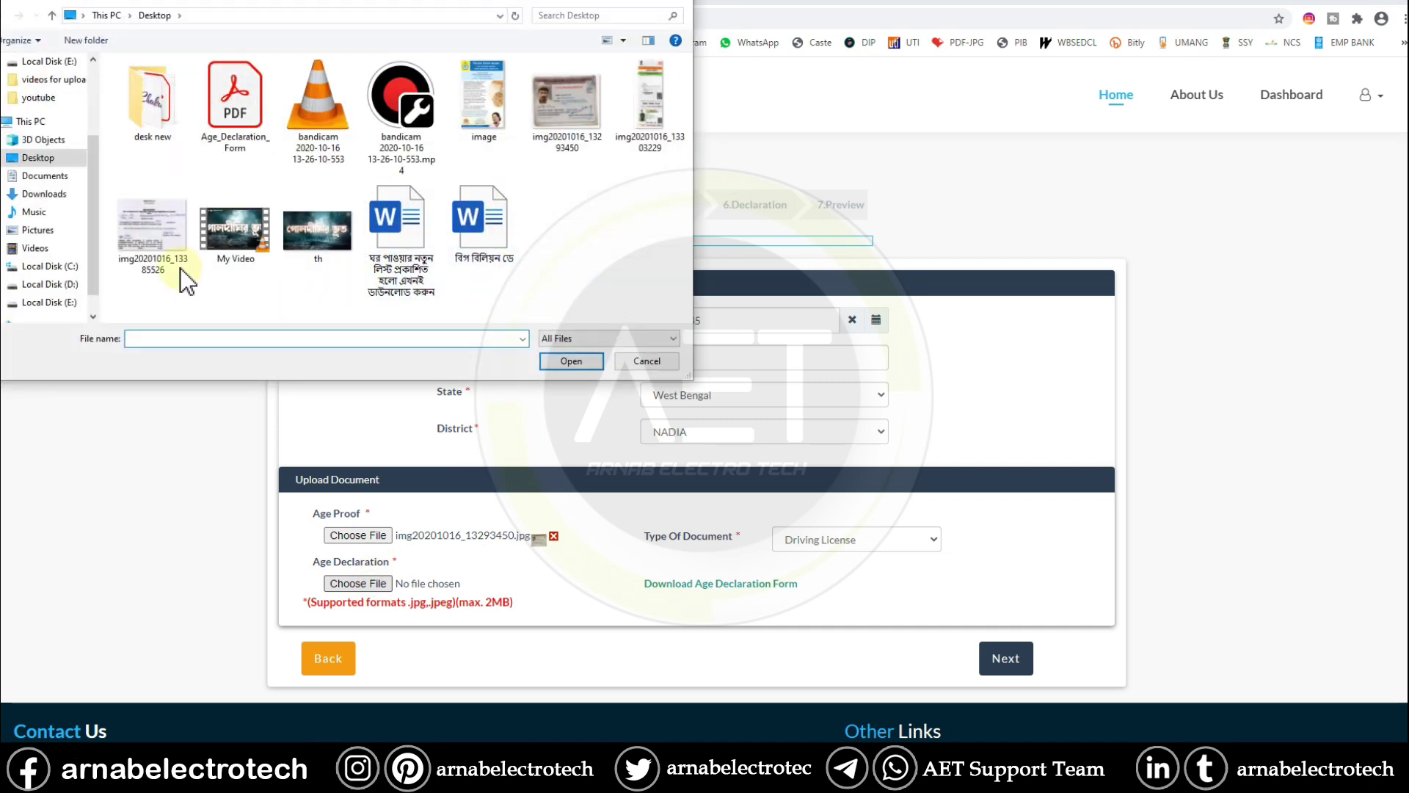
pyautogui.click(168, 256)
pyautogui.click(576, 362)
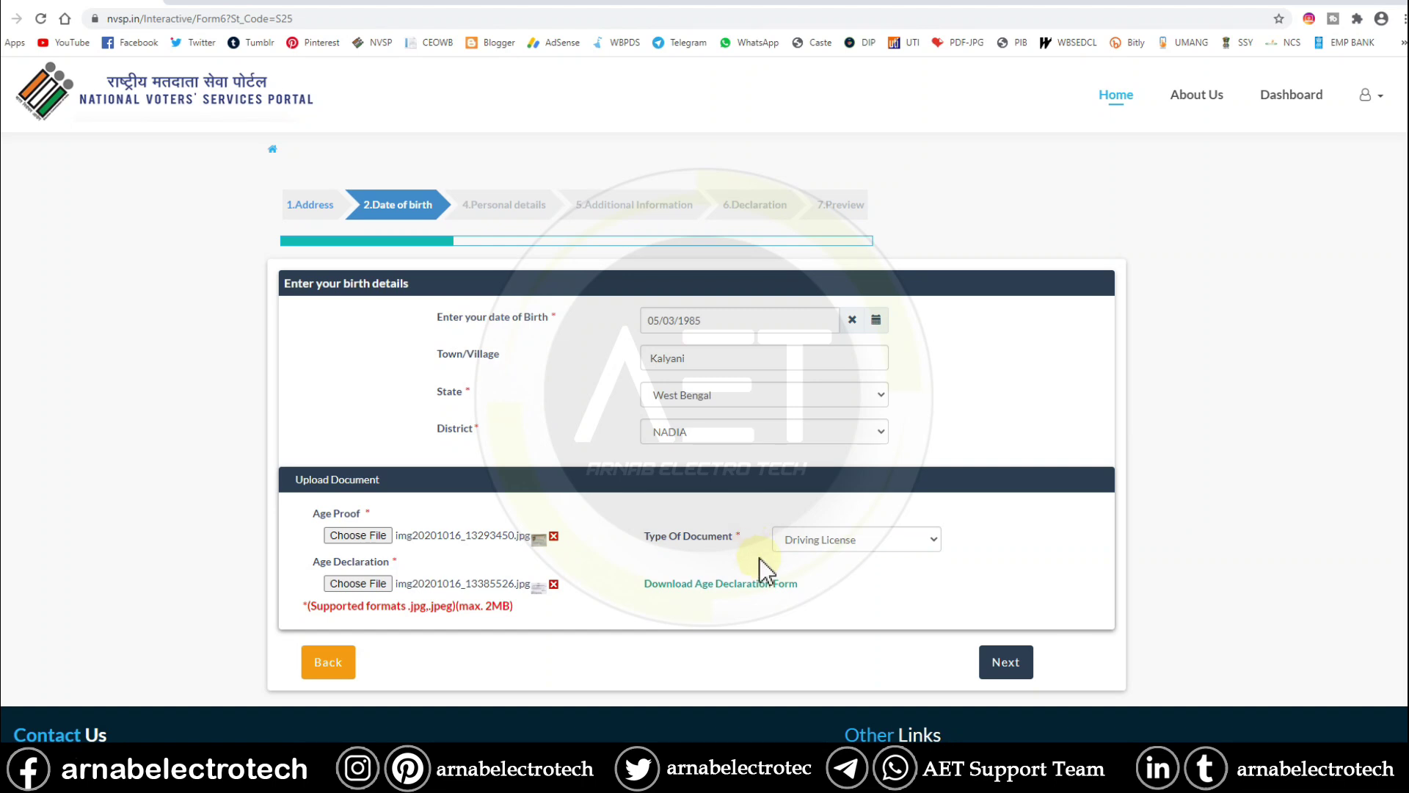
# - On personal details, enter the applicant's name and surname, pasting a corrected Bengali surname
pyautogui.click(1012, 663)
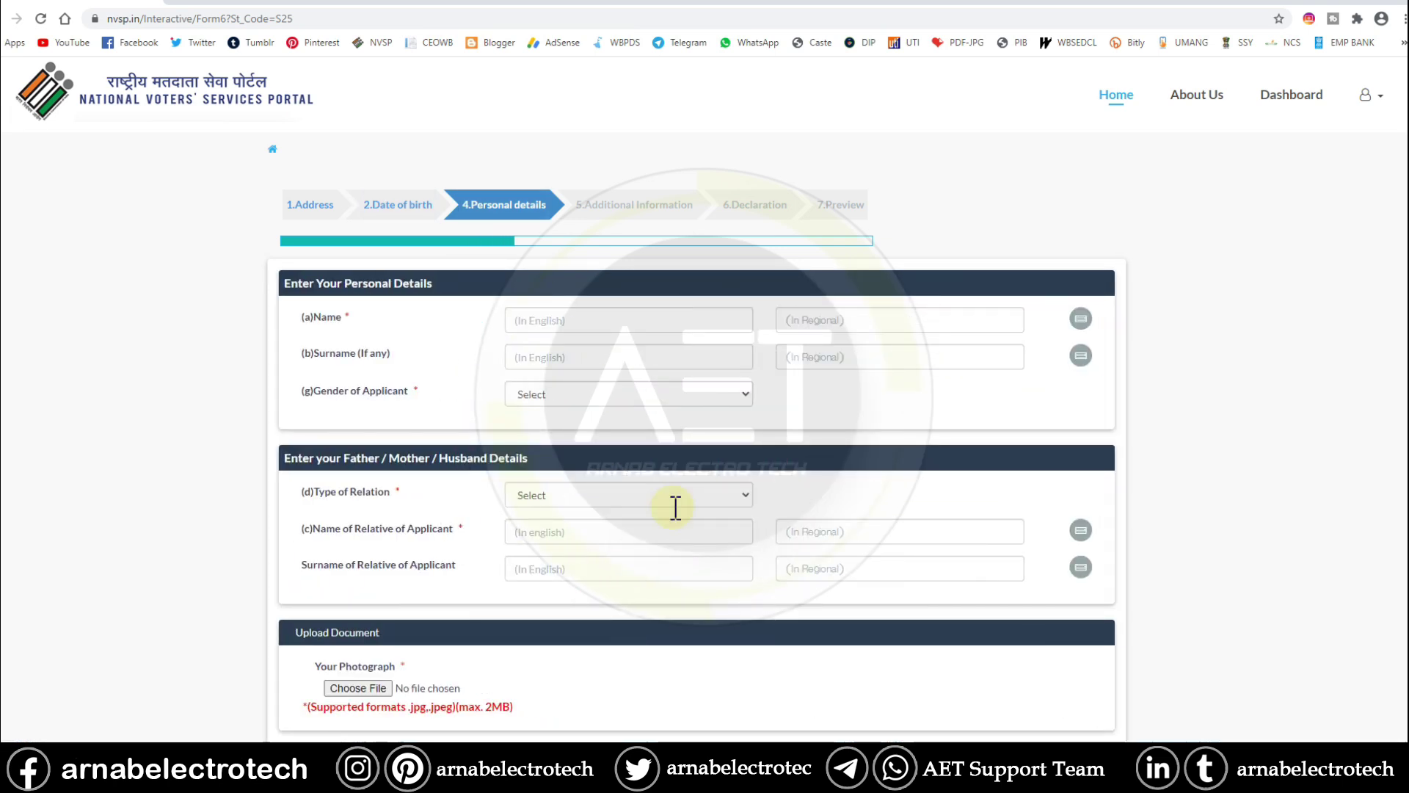
pyautogui.click(584, 322)
pyautogui.click(844, 323)
pyautogui.click(670, 360)
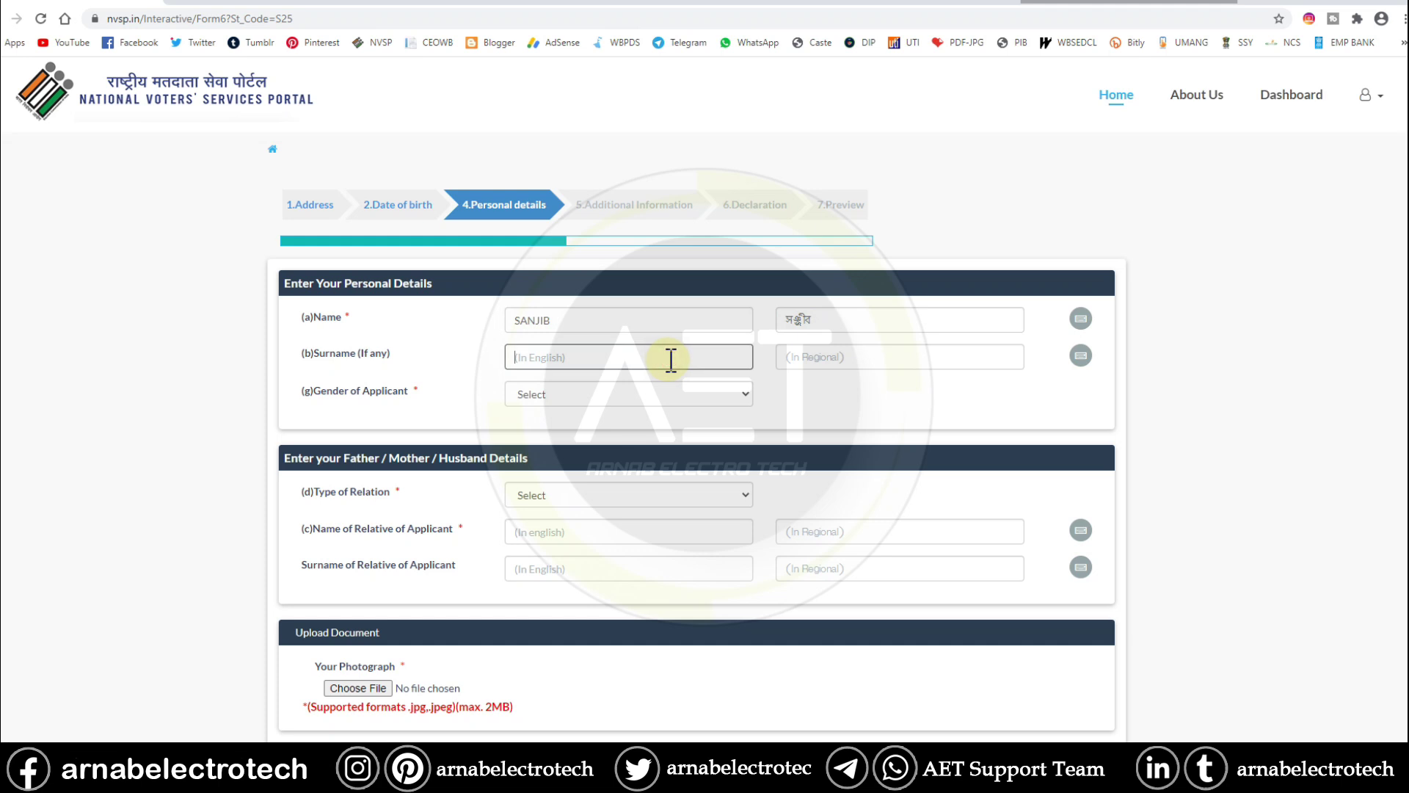
pyautogui.click(871, 358)
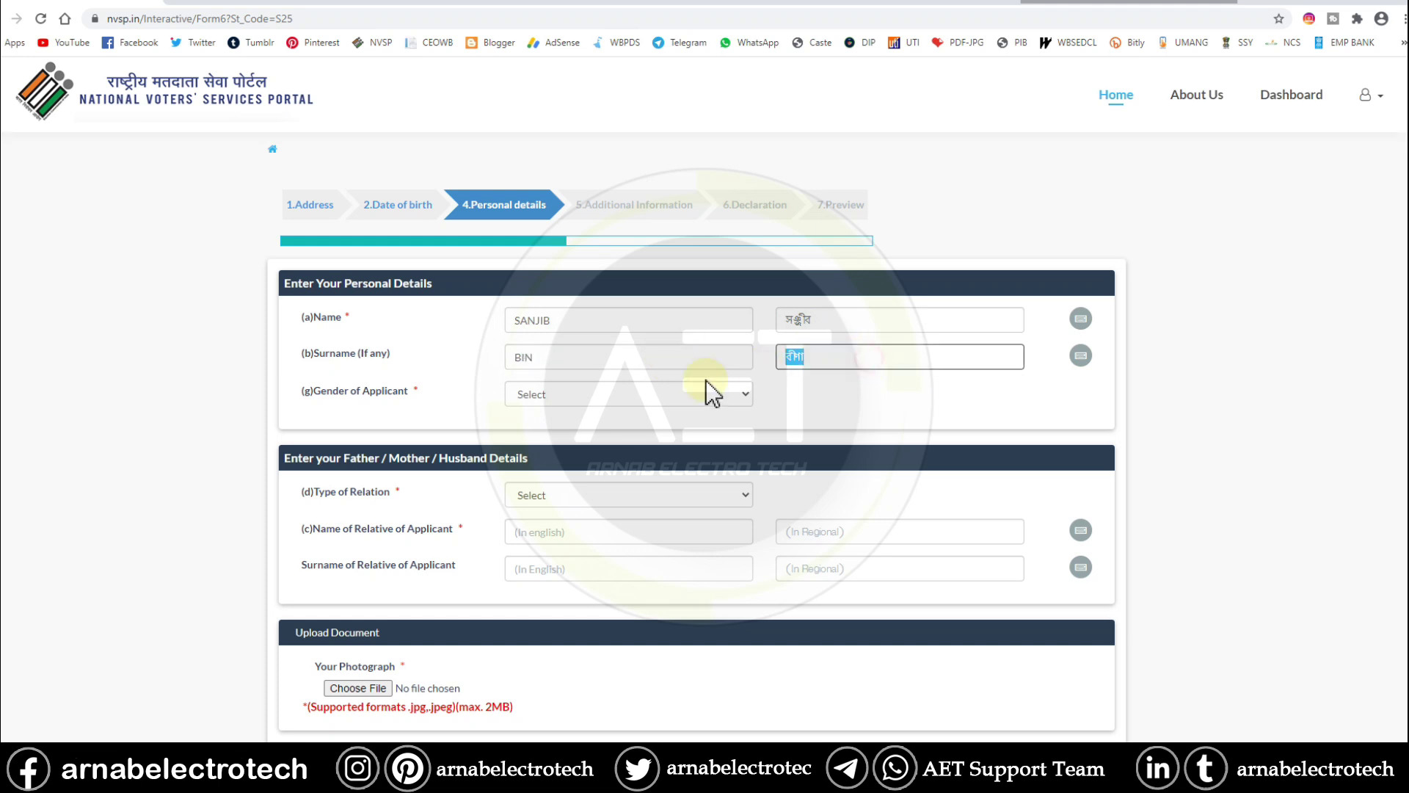
pyautogui.press('BackSpace')
pyautogui.rightClick(816, 361)
pyautogui.click(845, 481)
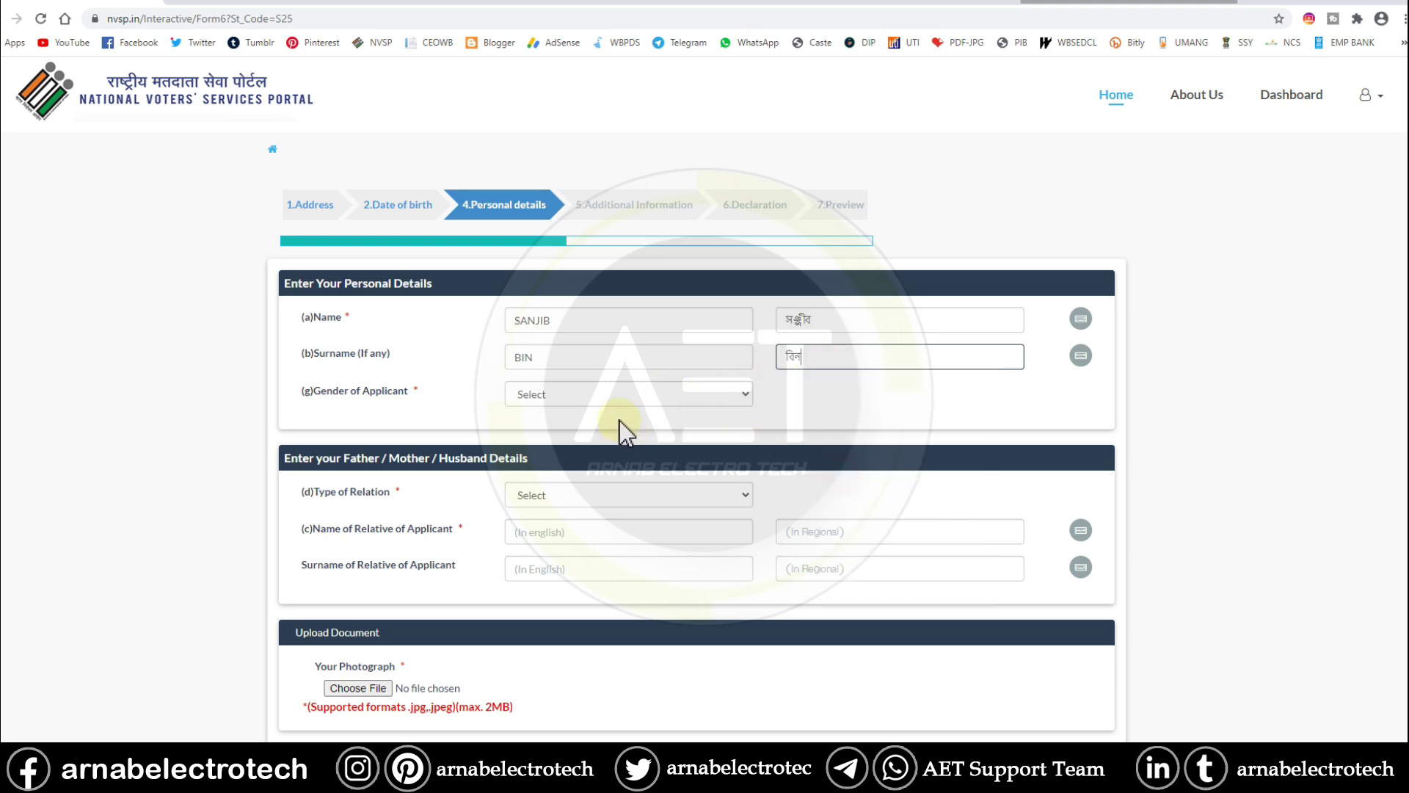
# - Set the applicant's gender to Male
pyautogui.click(615, 395)
pyautogui.click(600, 430)
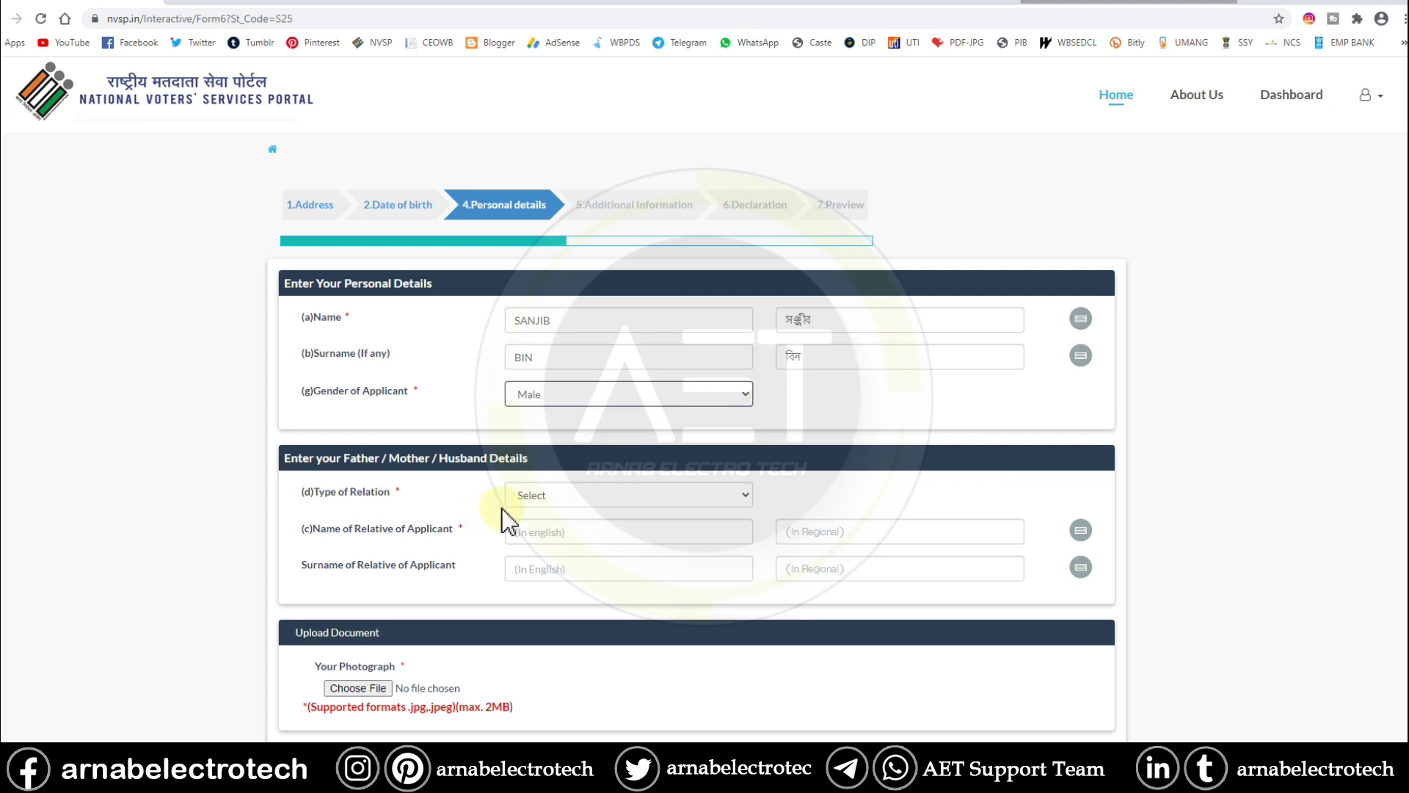
pyautogui.click(551, 495)
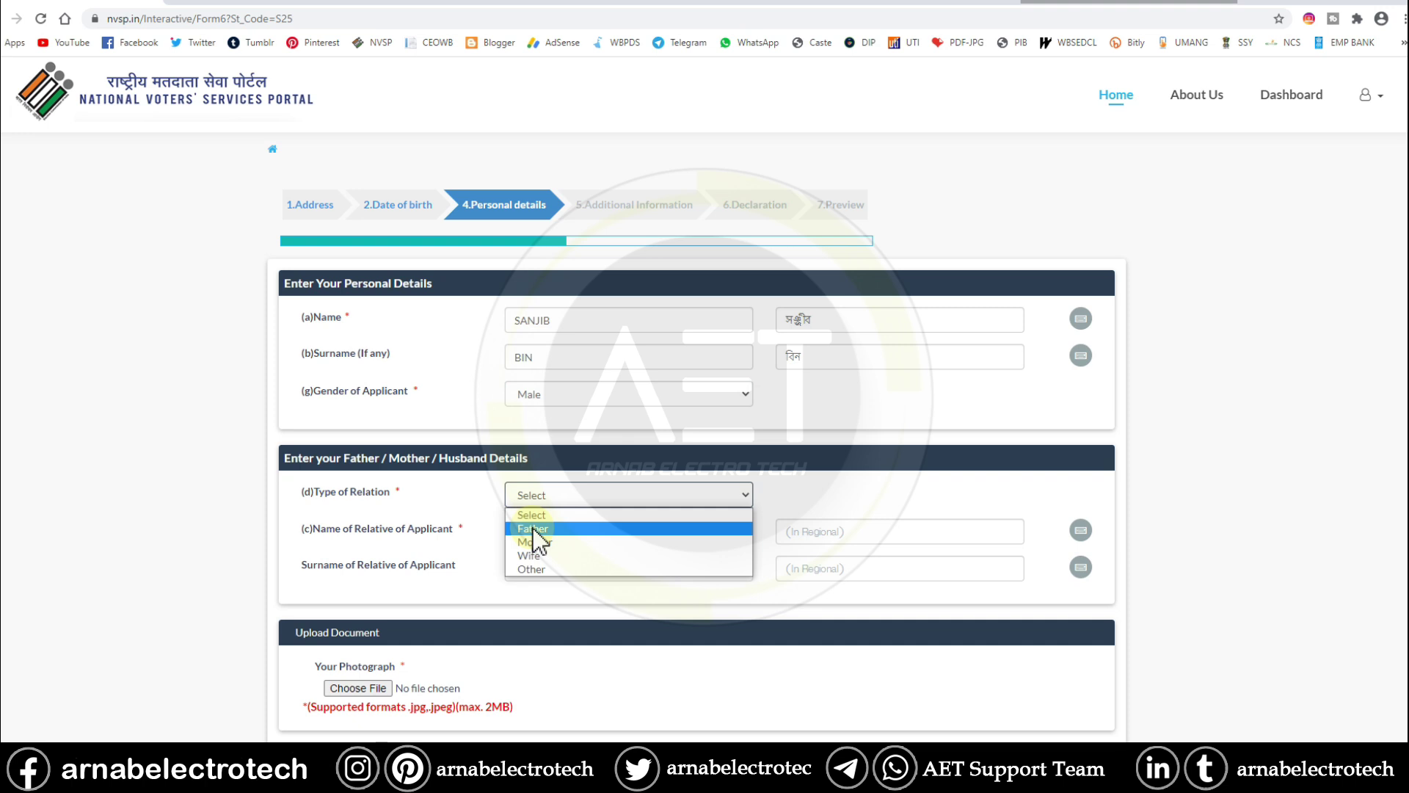
# - Set the relation type to Father and enter the relative's name in English
pyautogui.click(587, 529)
pyautogui.press('Tab')
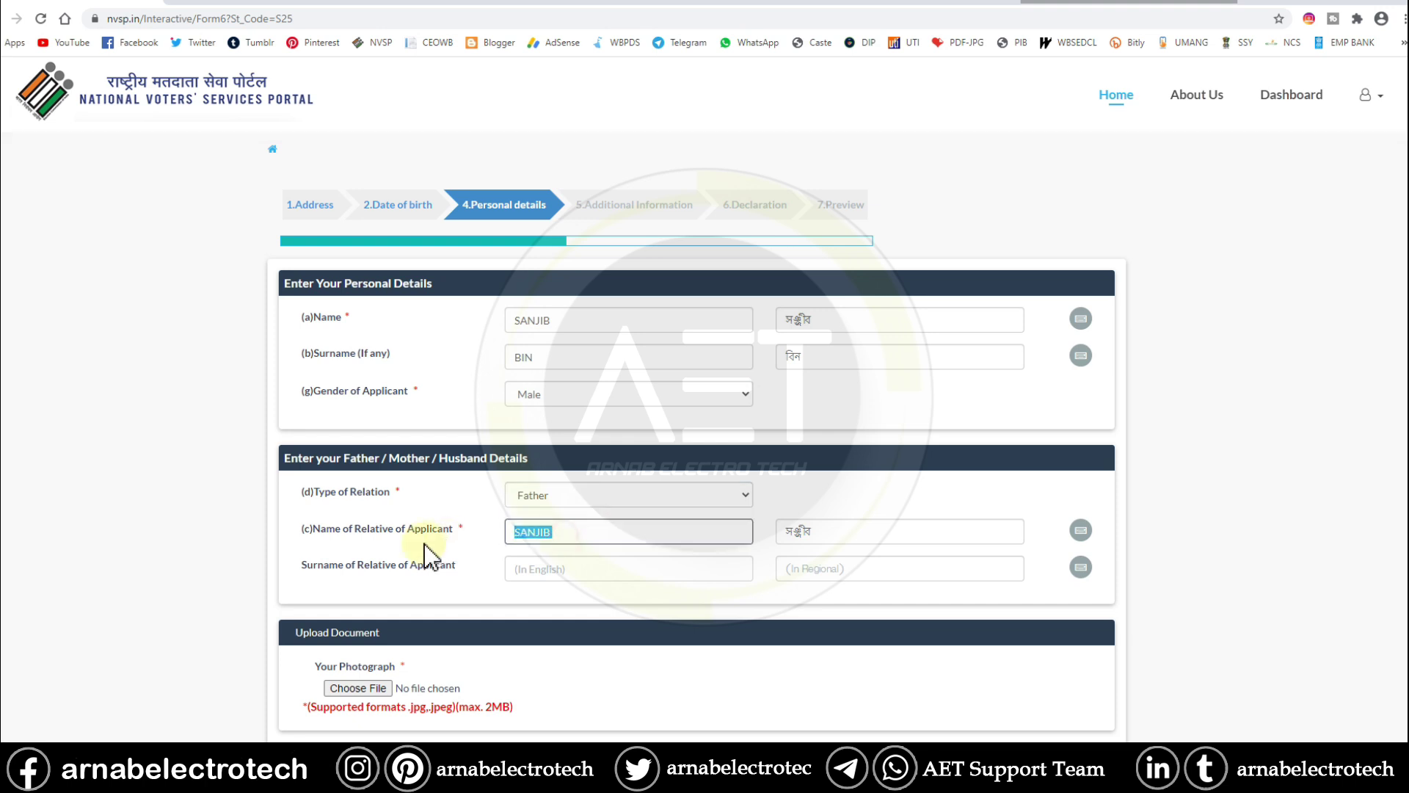
# - Paste the relative's Bengali name and type the relative's English surname
pyautogui.click(910, 530)
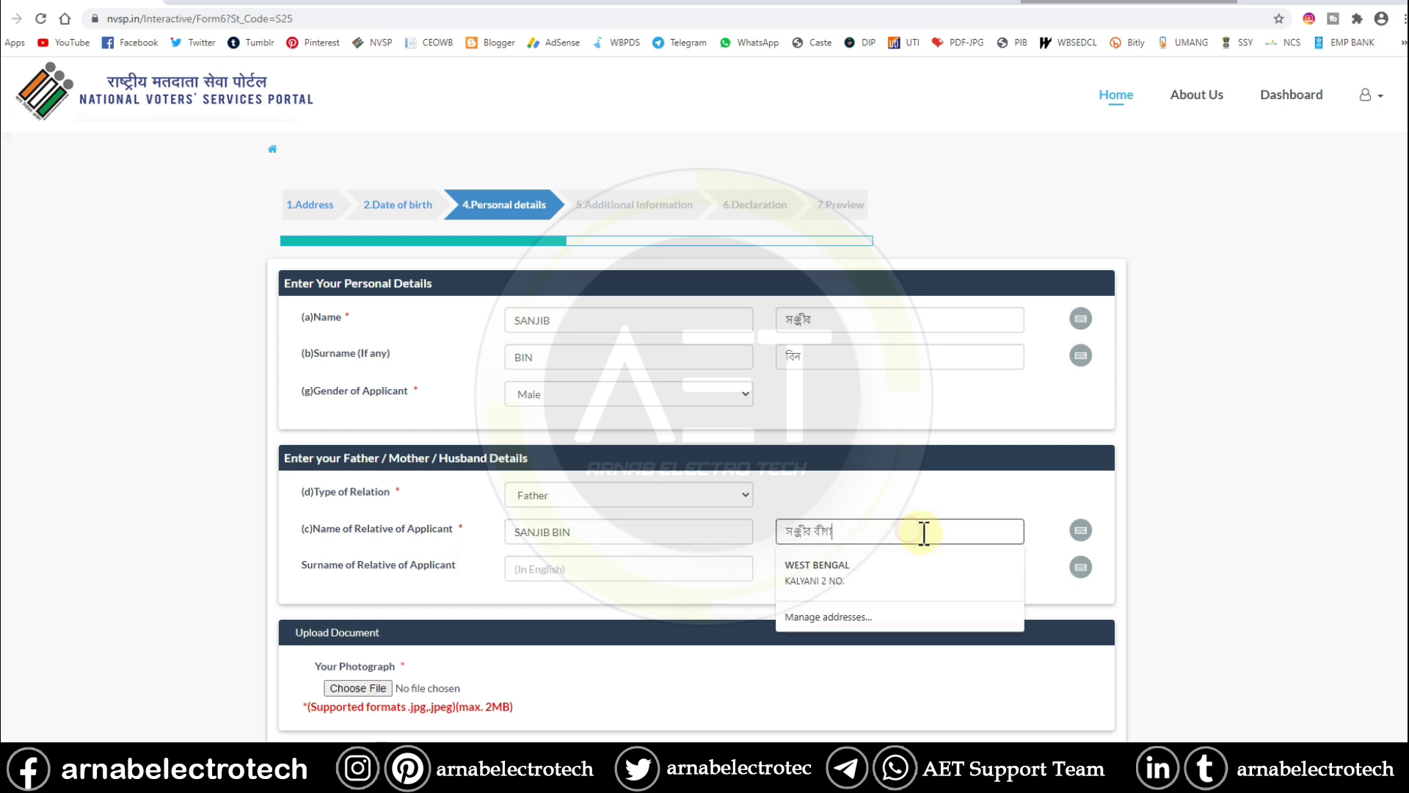
pyautogui.click(822, 532)
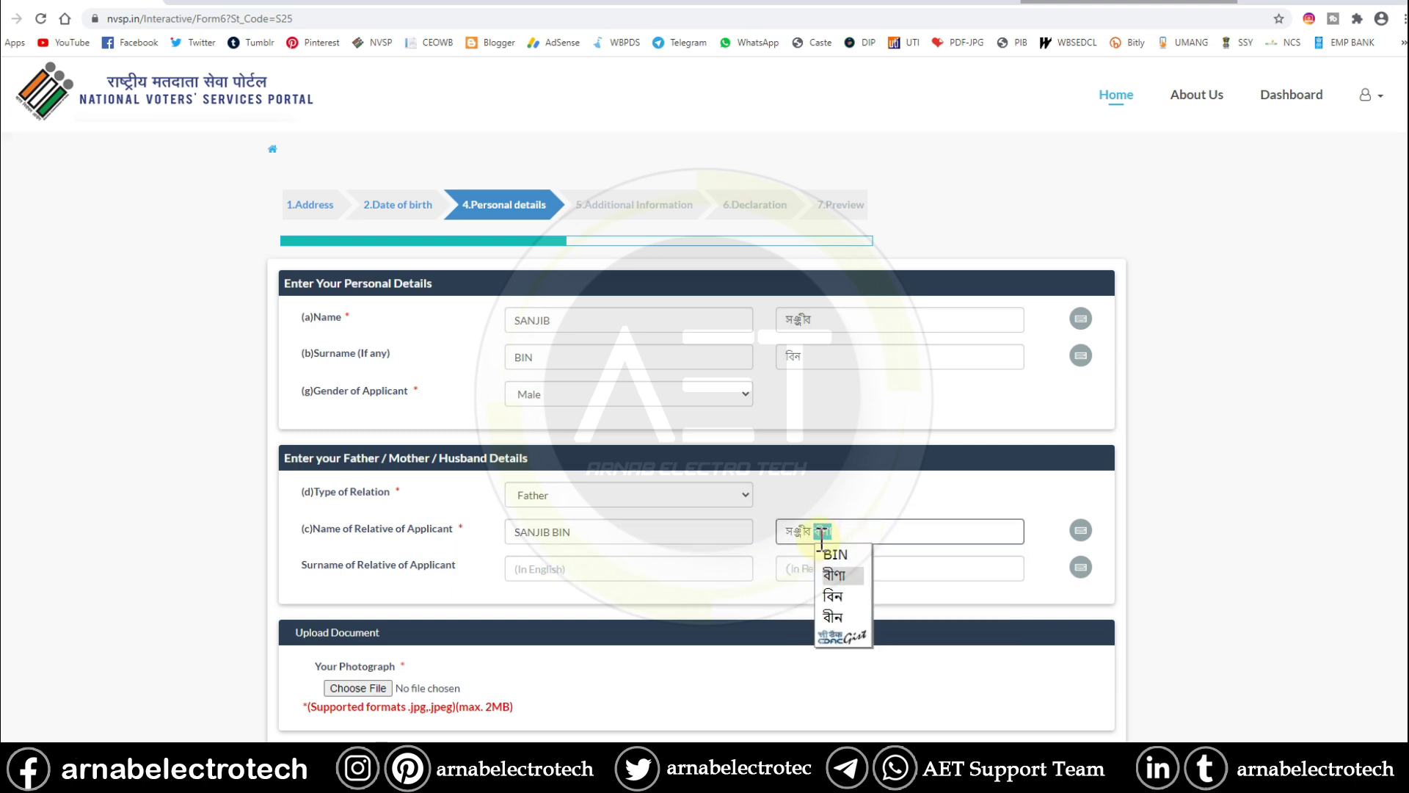
pyautogui.press('BackSpace')
pyautogui.rightClick(818, 532)
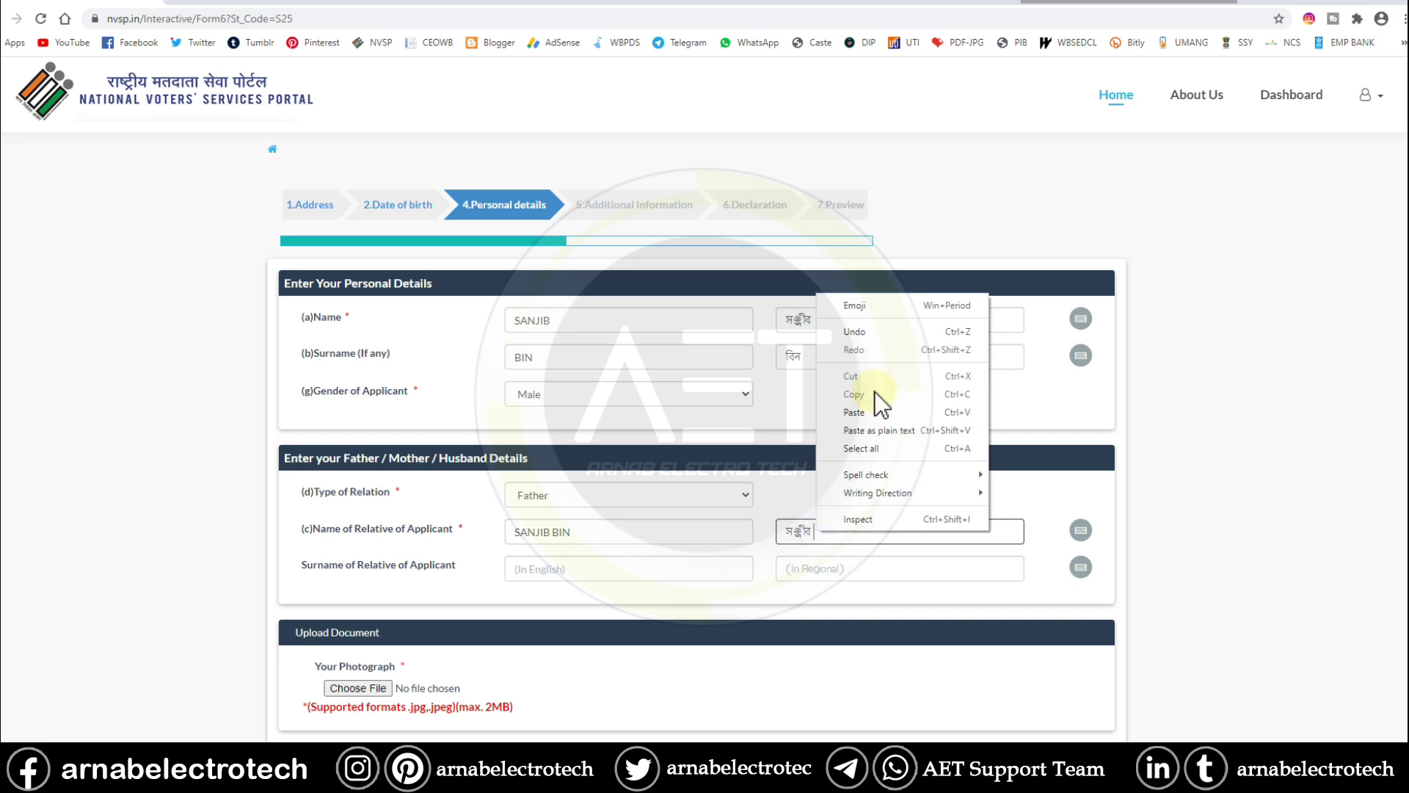
pyautogui.click(866, 411)
pyautogui.click(644, 575)
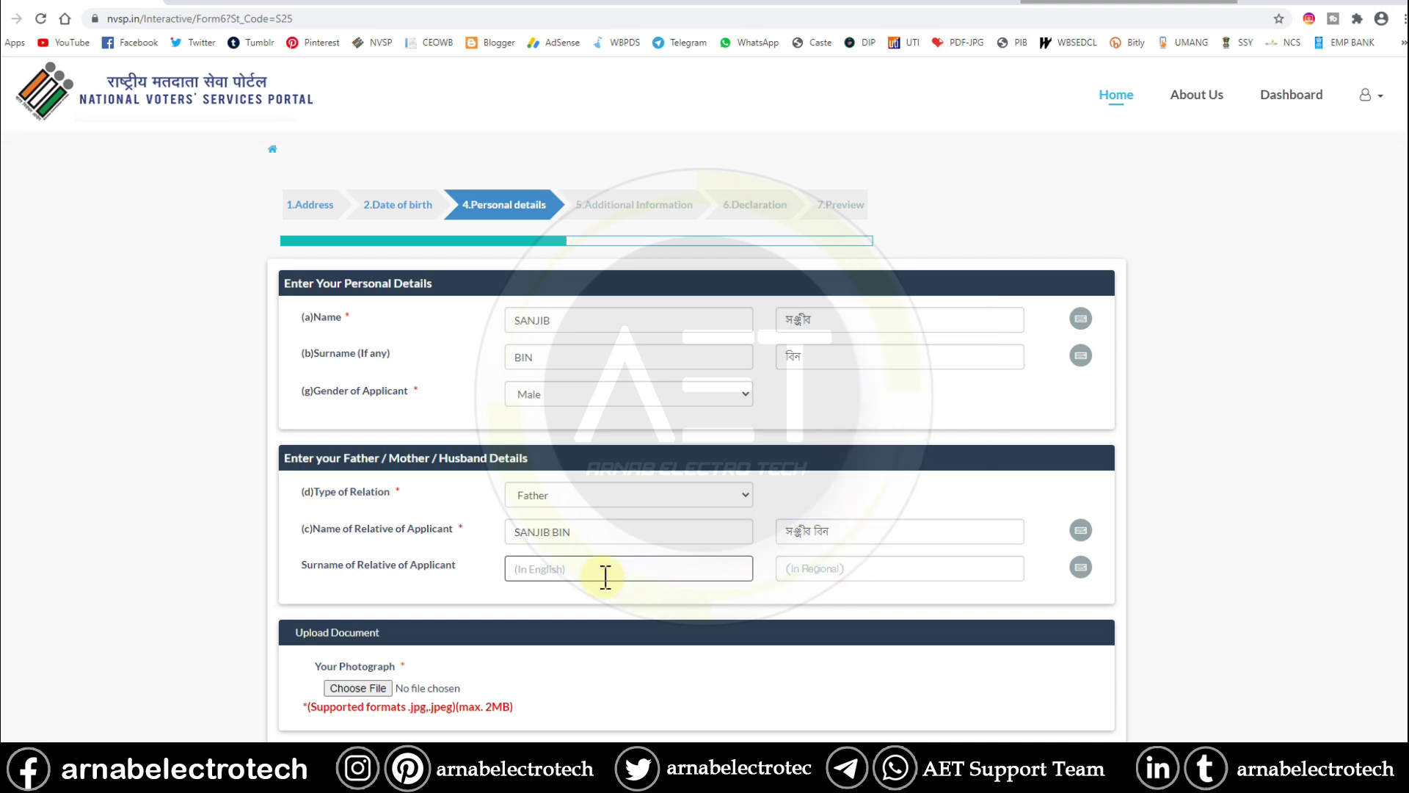
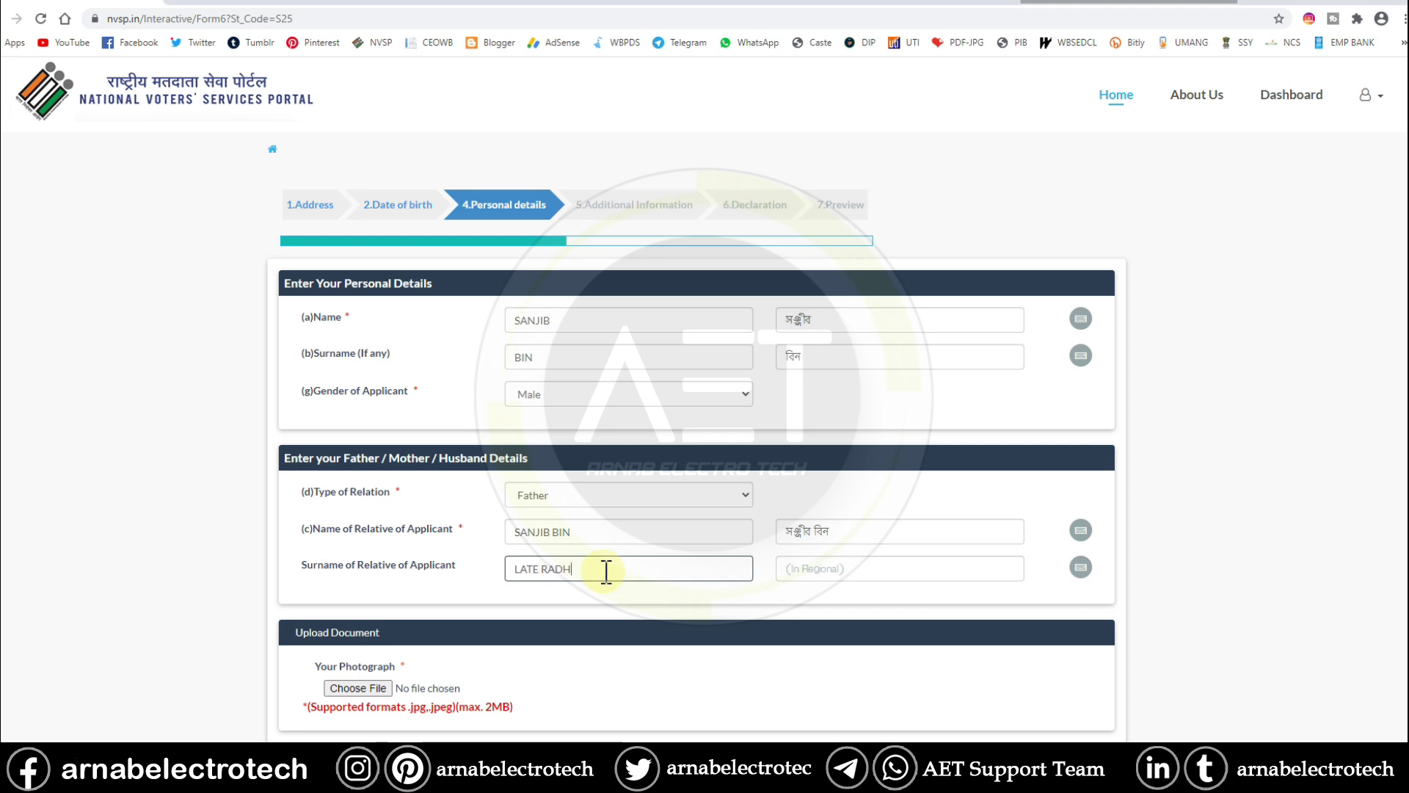
# - In Word, add the Bengali word মৃত before the surname using phonetic suggestions
pyautogui.click(813, 571)
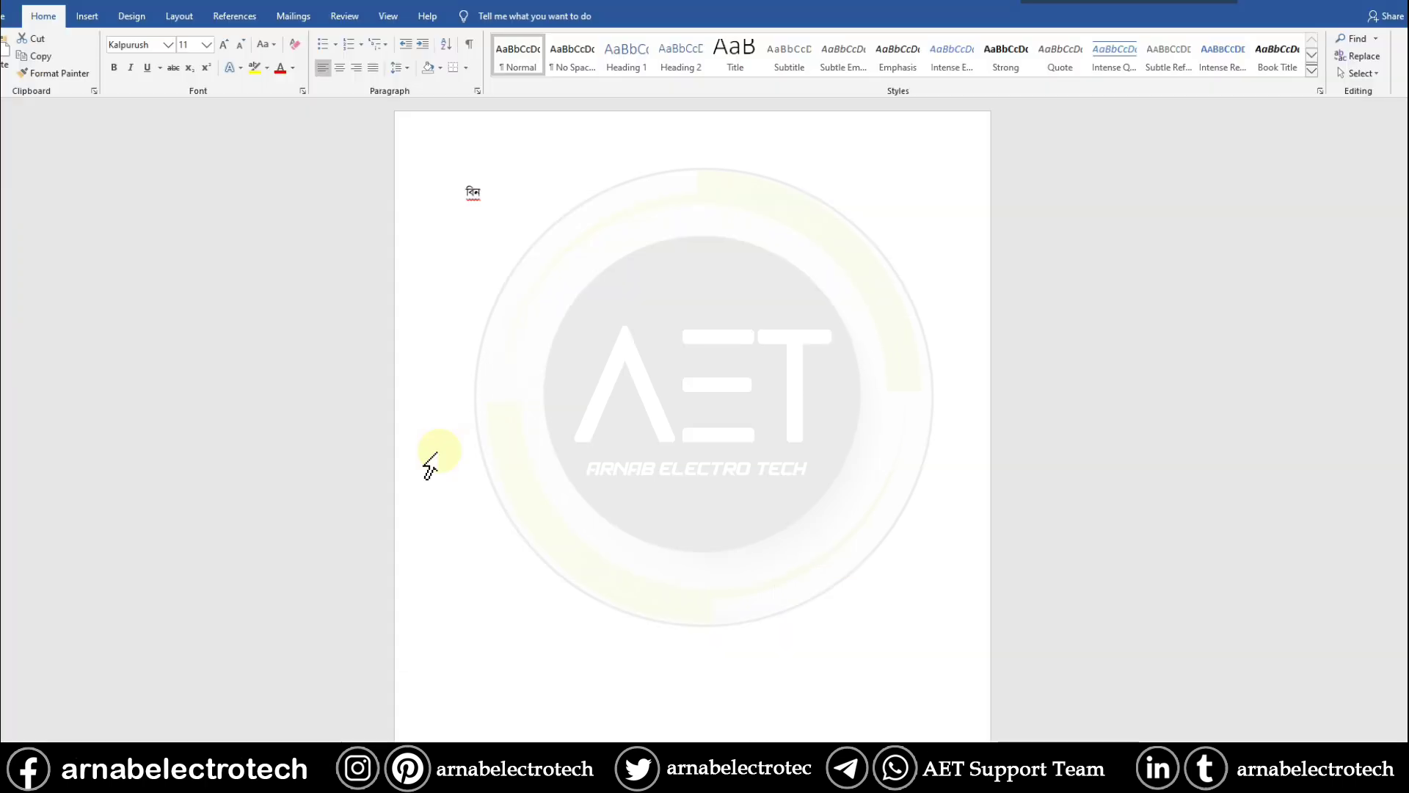
pyautogui.click(470, 196)
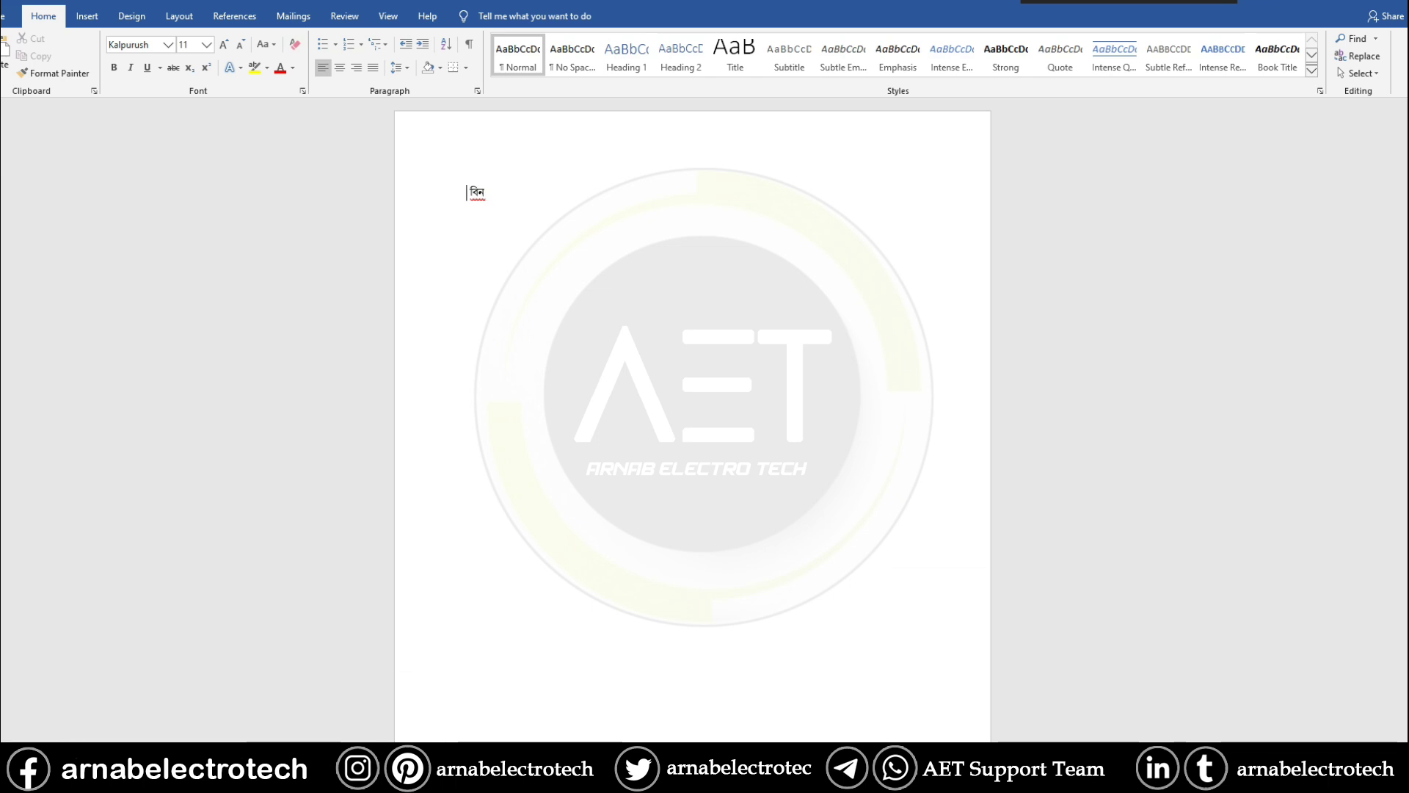
pyautogui.write('let')
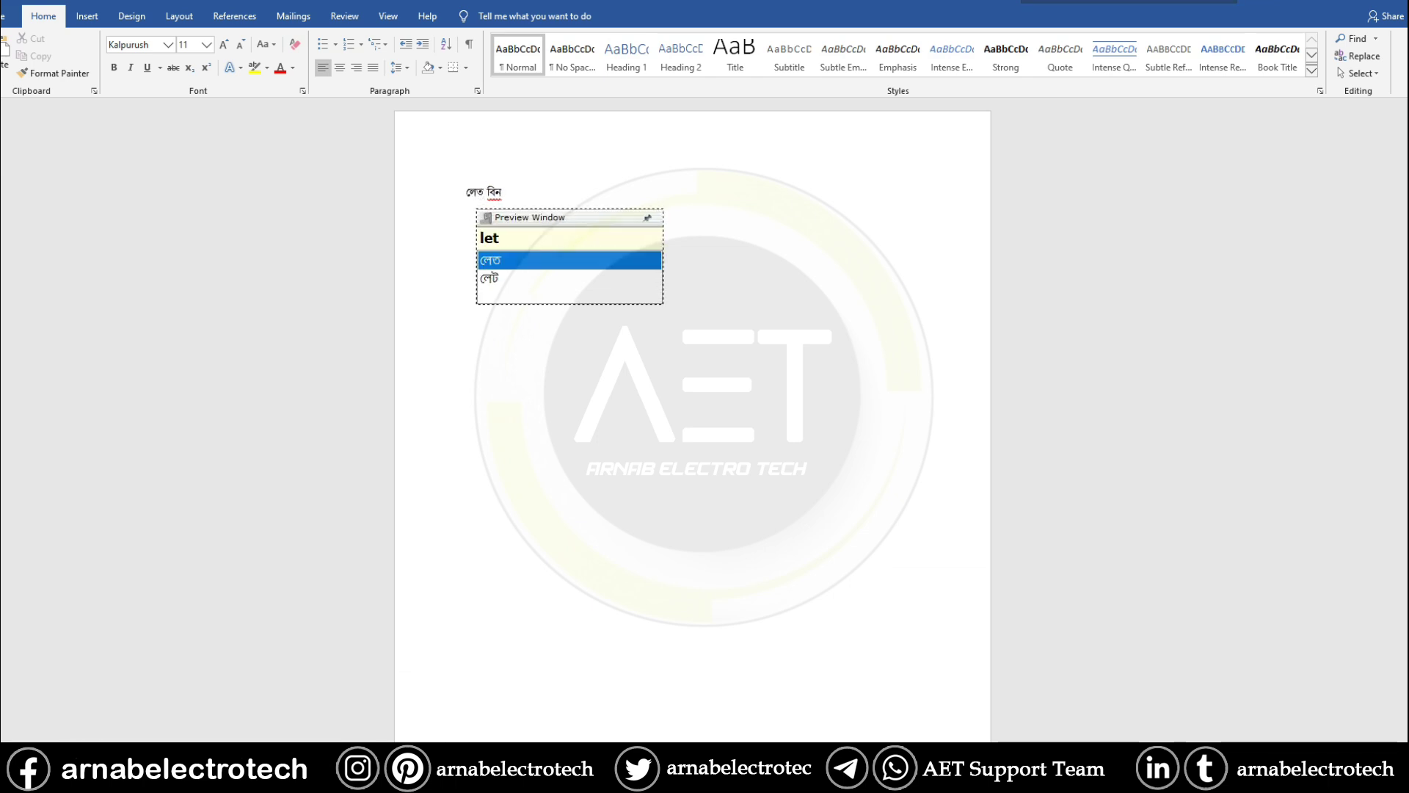
pyautogui.press('Down')
pyautogui.press('Return')
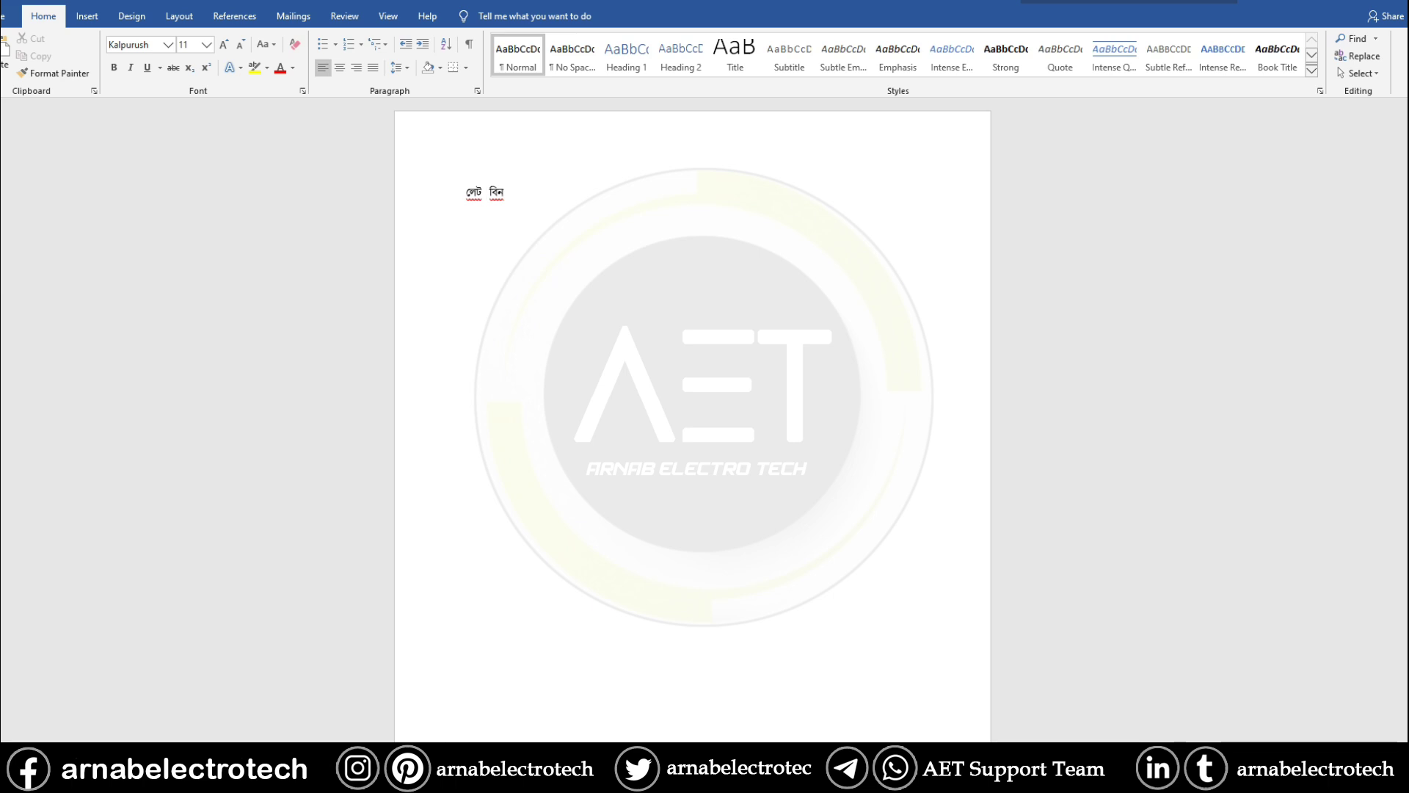
pyautogui.press('BackSpace')
pyautogui.write('m')
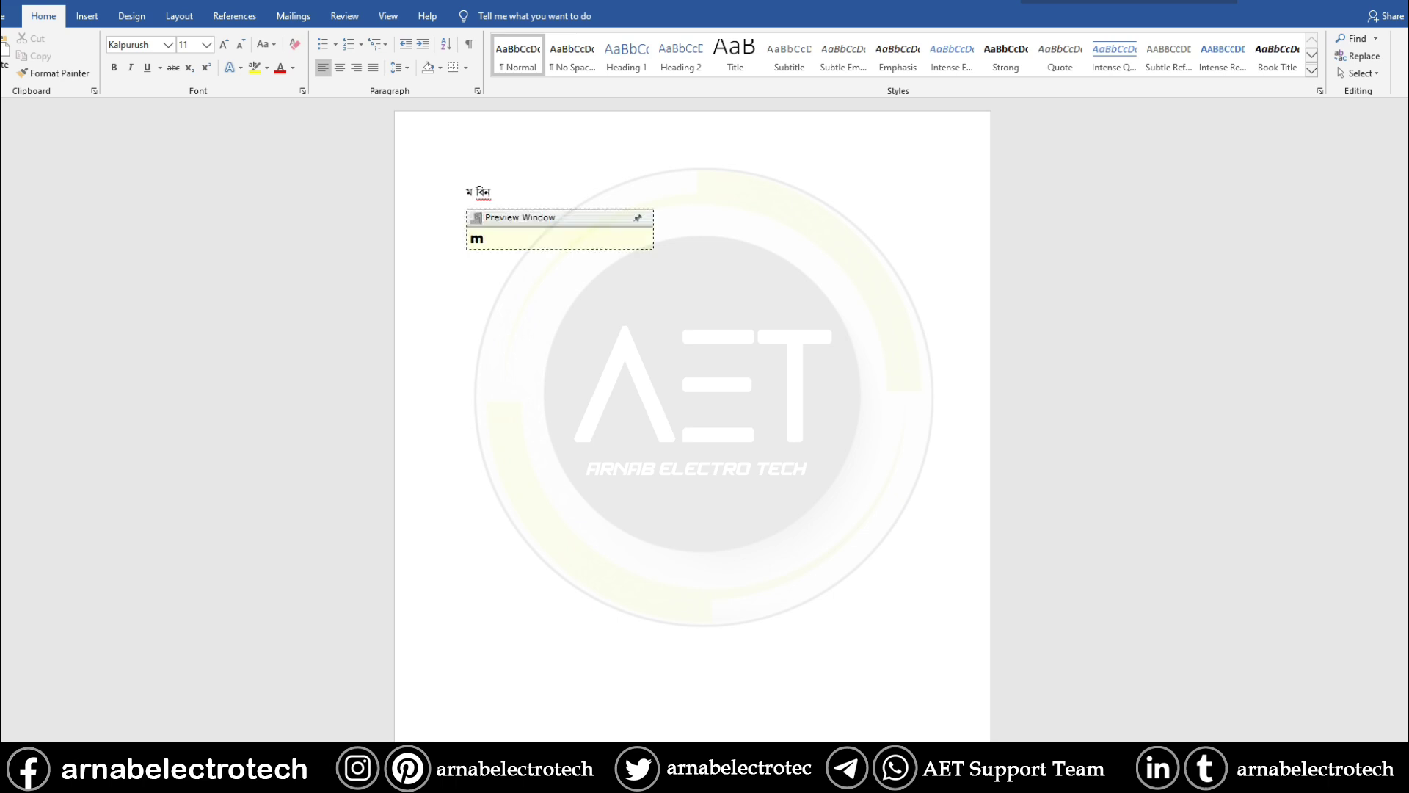
pyautogui.write('rit')
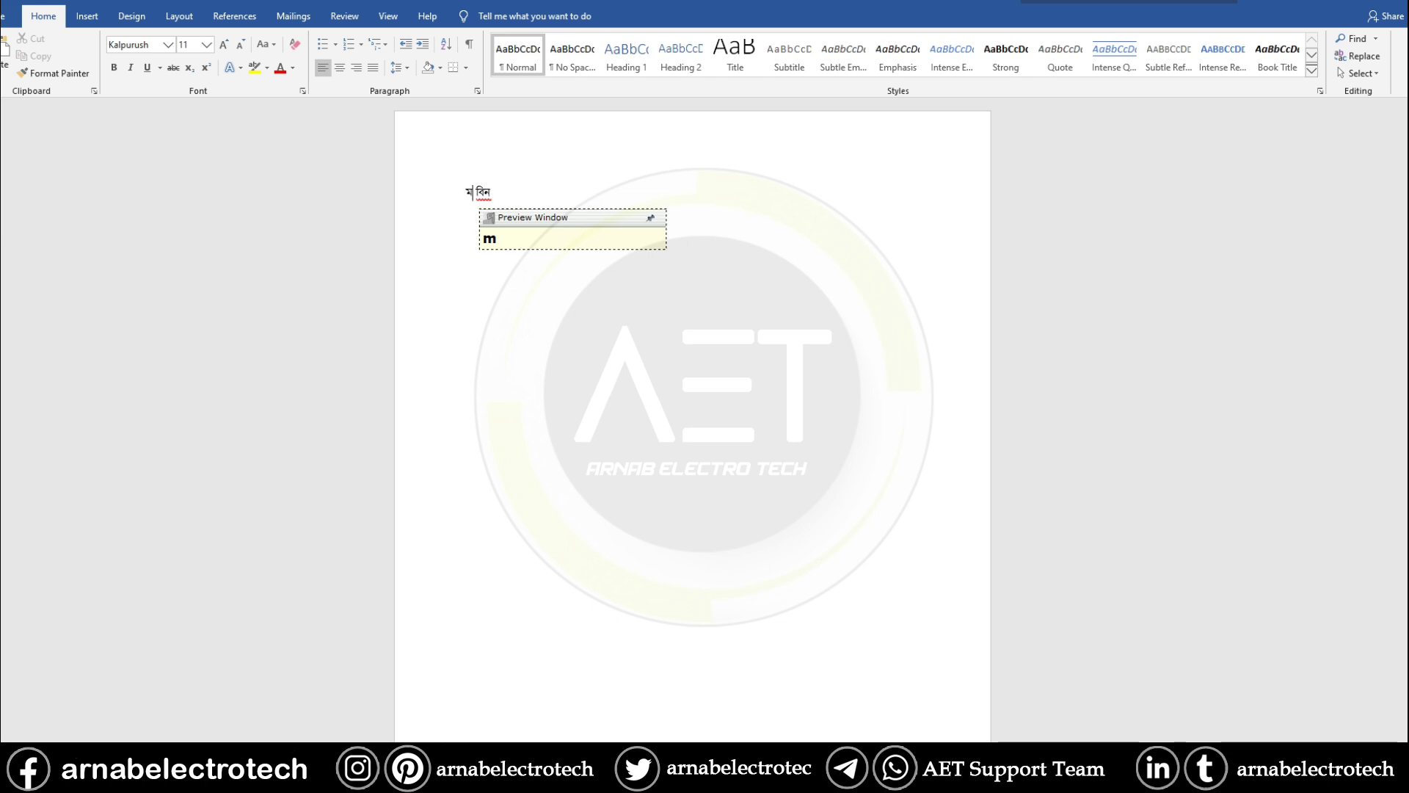
pyautogui.press('Down')
pyautogui.press('Down')
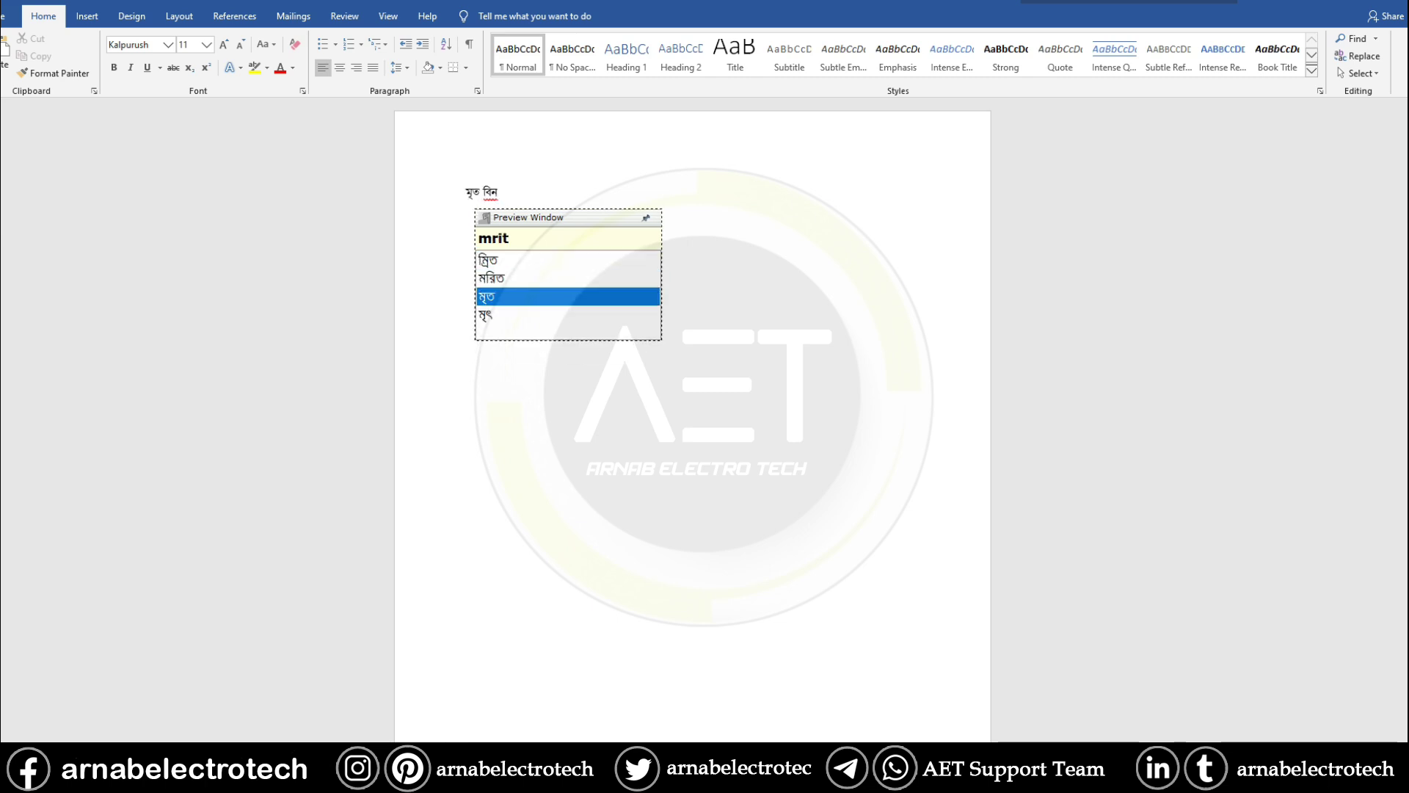
pyautogui.press('Return')
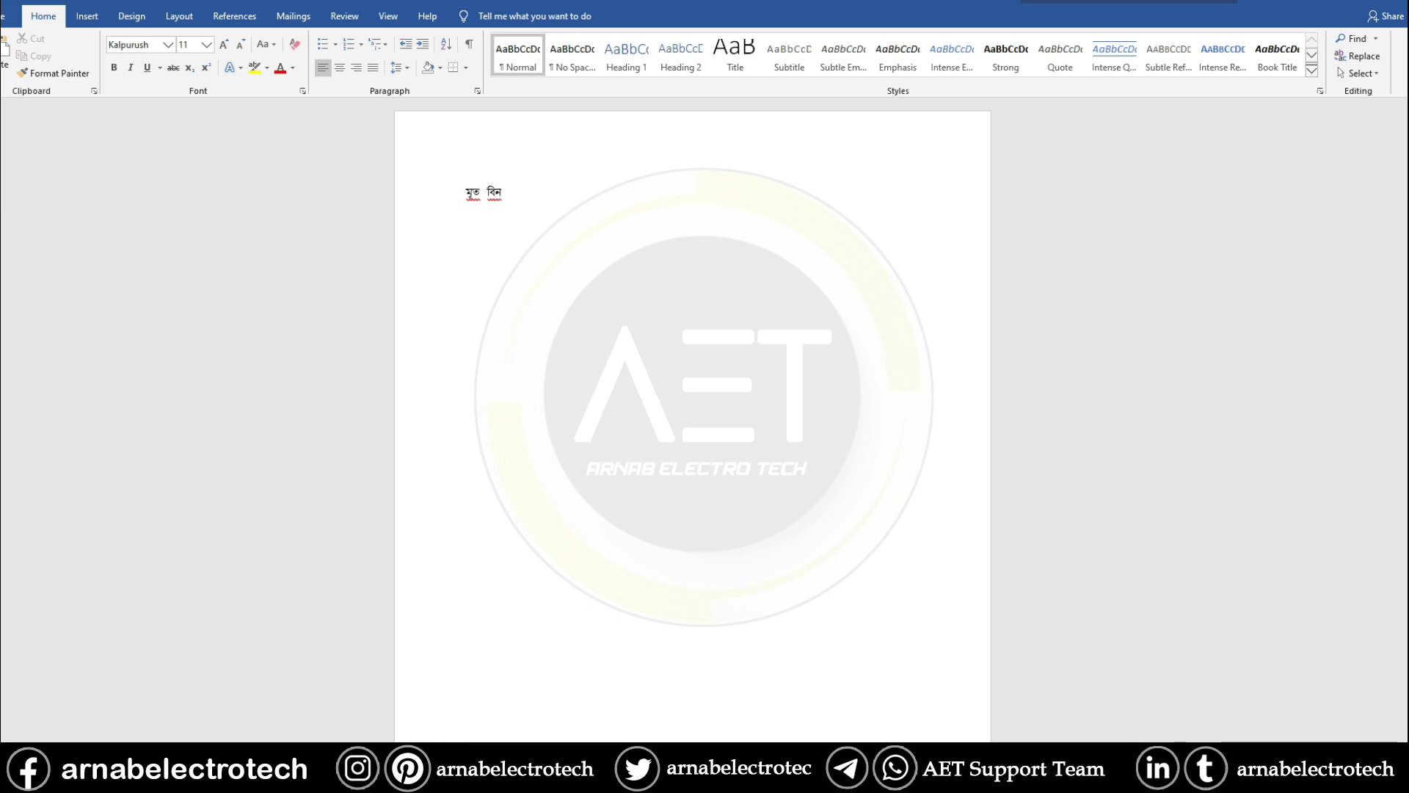
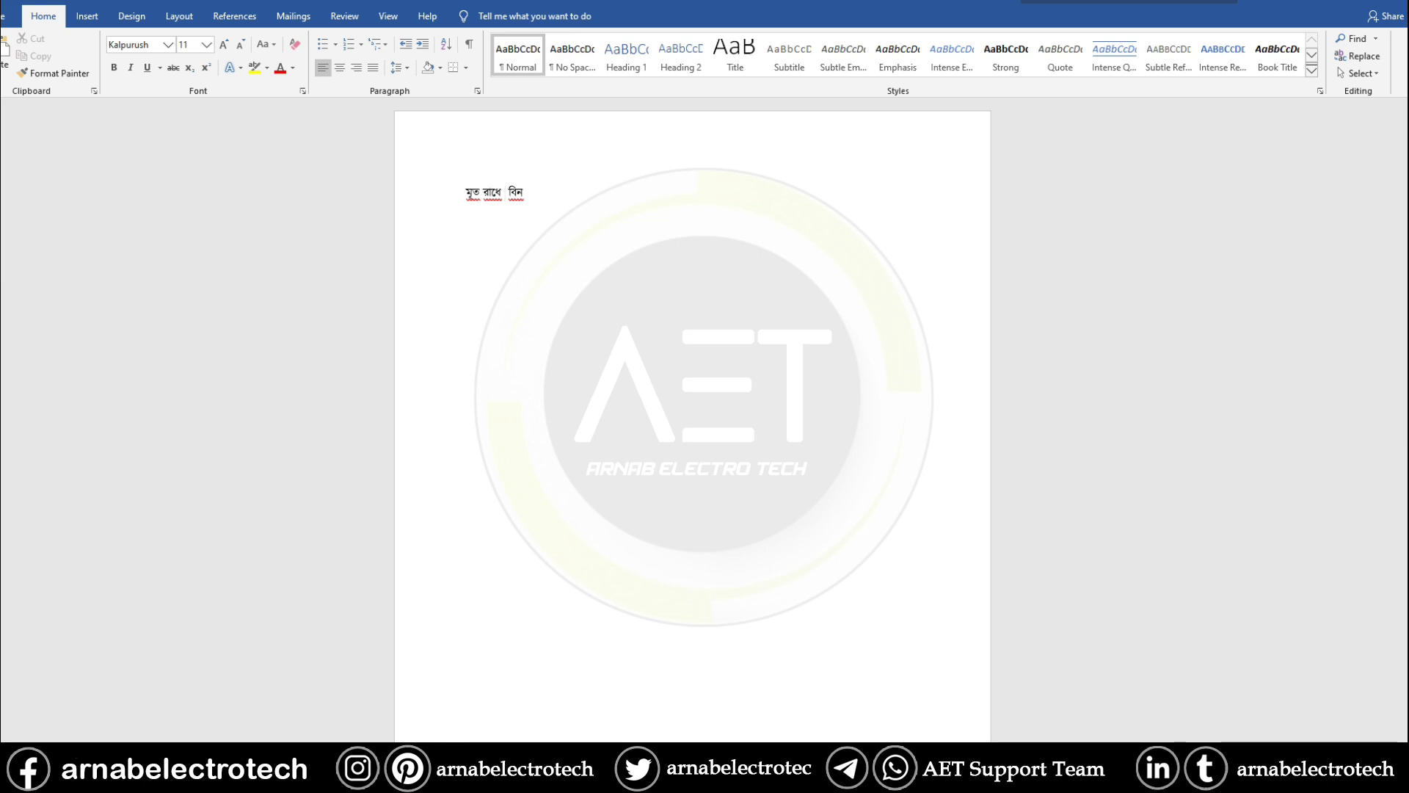
# - Add the relative's name, wrap মৃত in parentheses, and copy the Bengali surname line
pyautogui.doubleClick(571, 197)
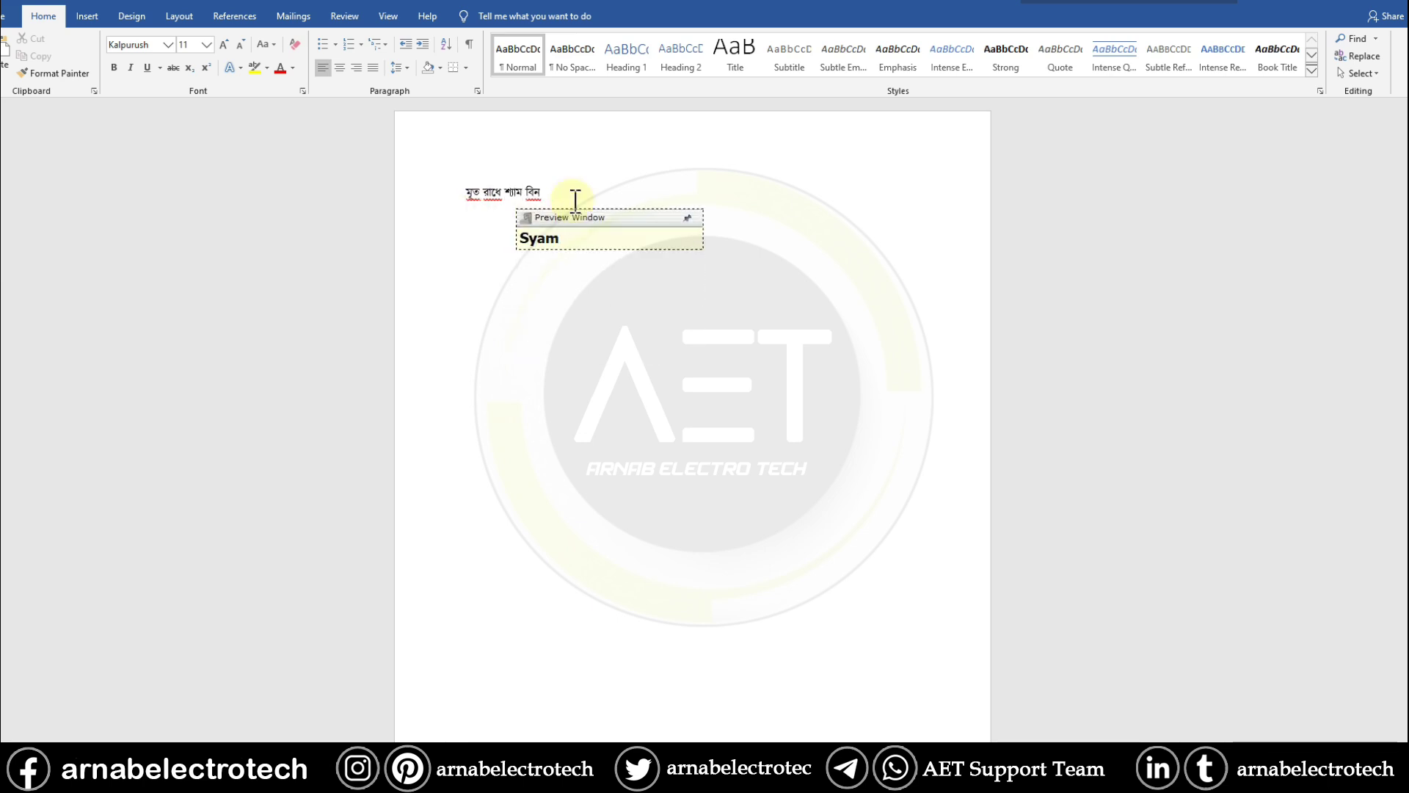
pyautogui.doubleClick(477, 198)
pyautogui.write('()')
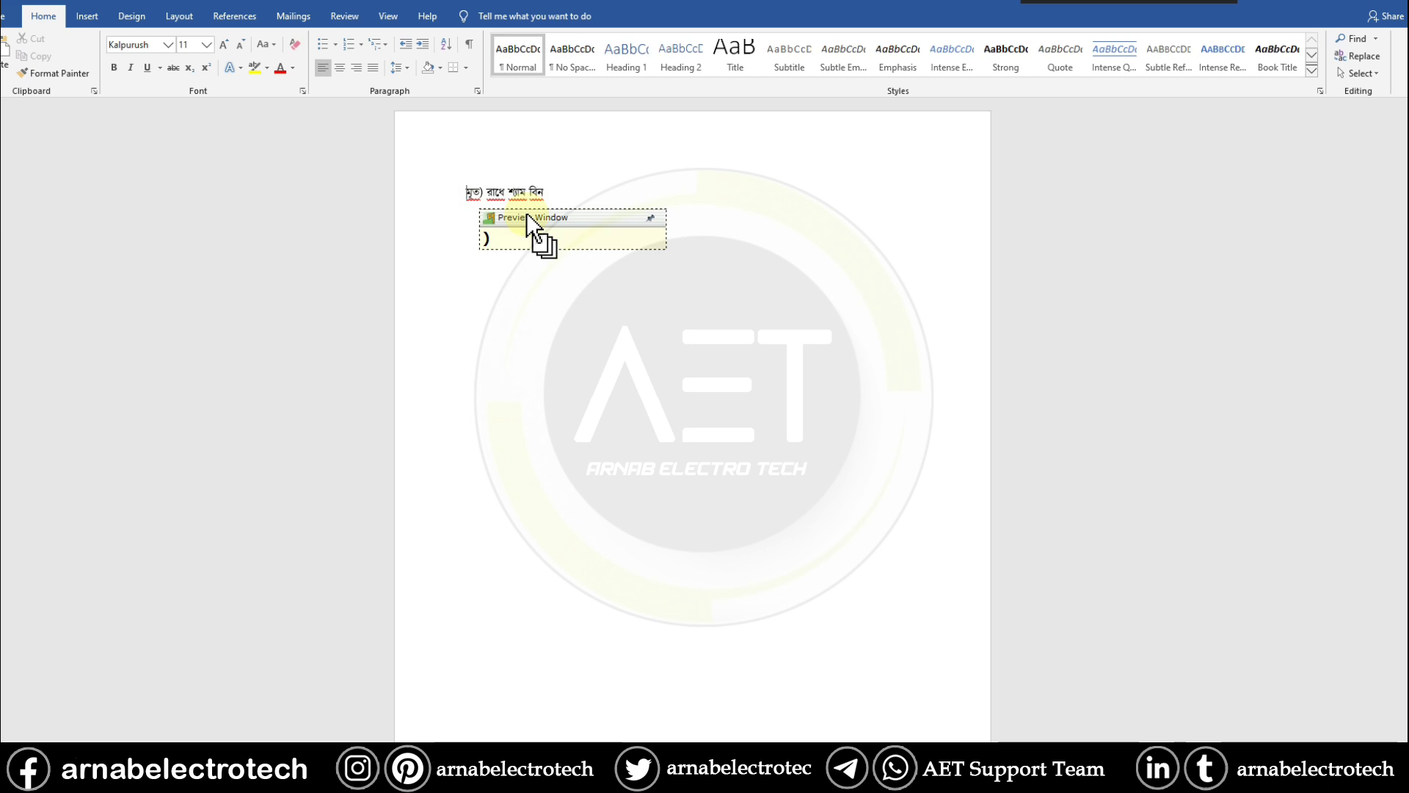
pyautogui.moveTo(558, 192); pyautogui.dragTo(467, 193)
pyautogui.rightClick(505, 193)
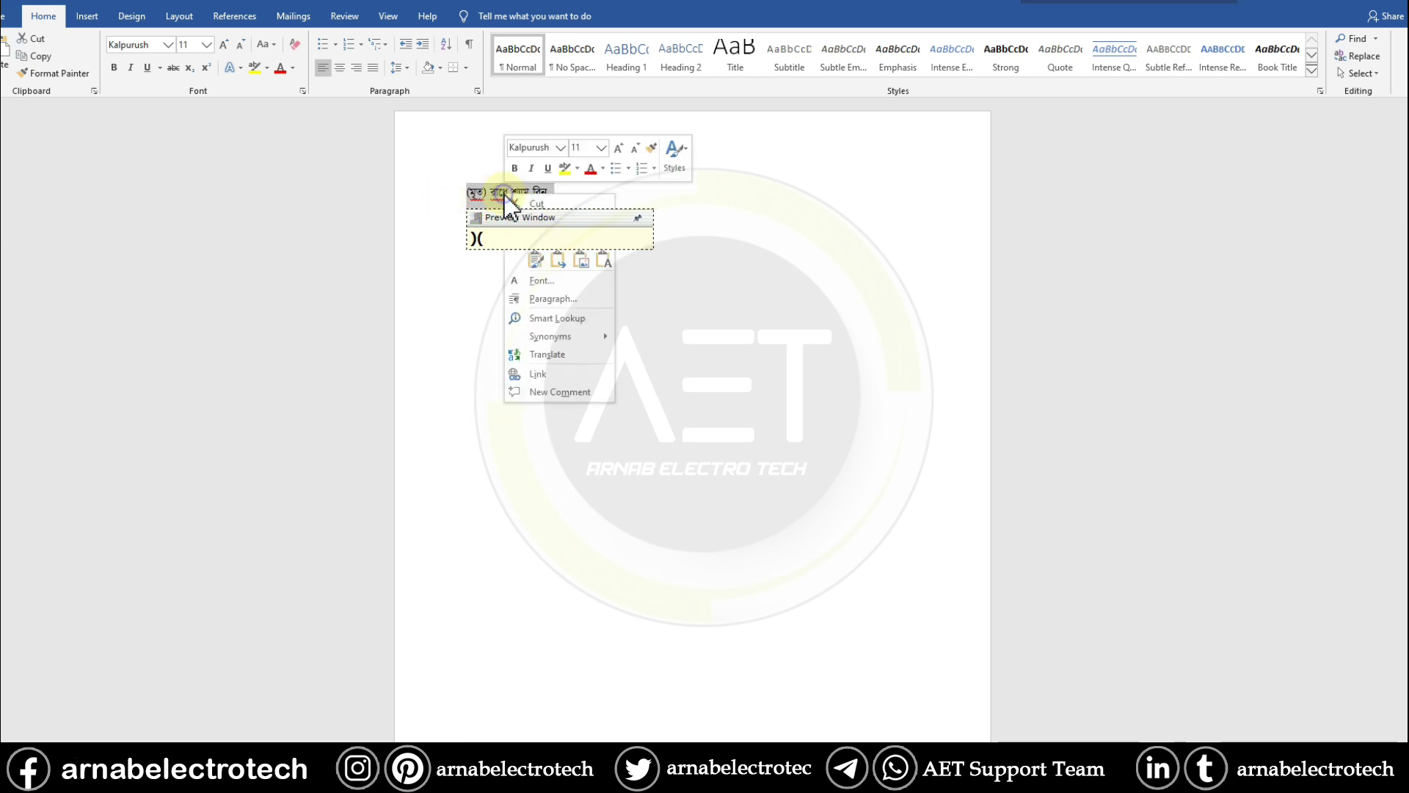
pyautogui.click(565, 221)
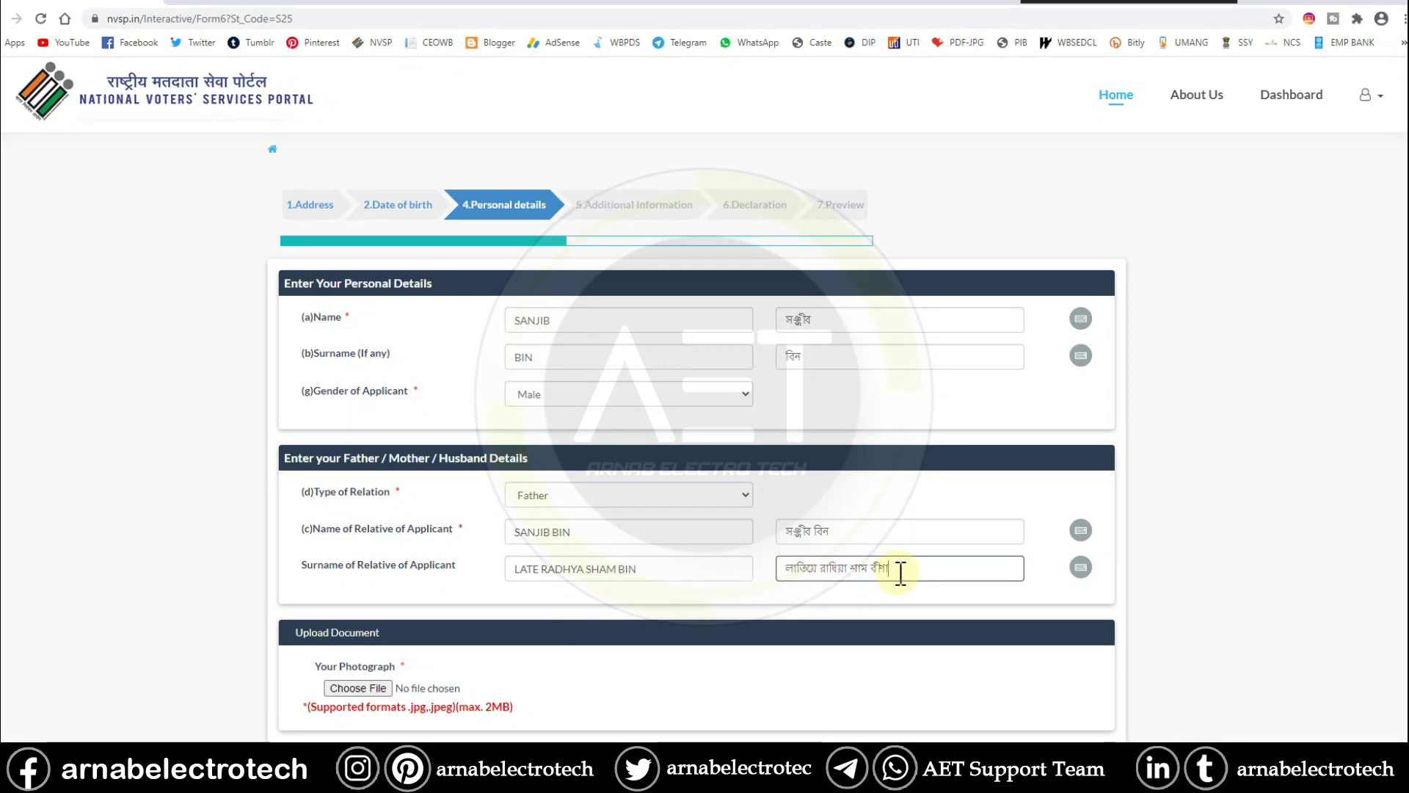
# - Replace the garbled regional surname with the Bengali surname copied from Word
pyautogui.moveTo(888, 569); pyautogui.dragTo(782, 570)
pyautogui.press('BackSpace')
pyautogui.rightClick(832, 577)
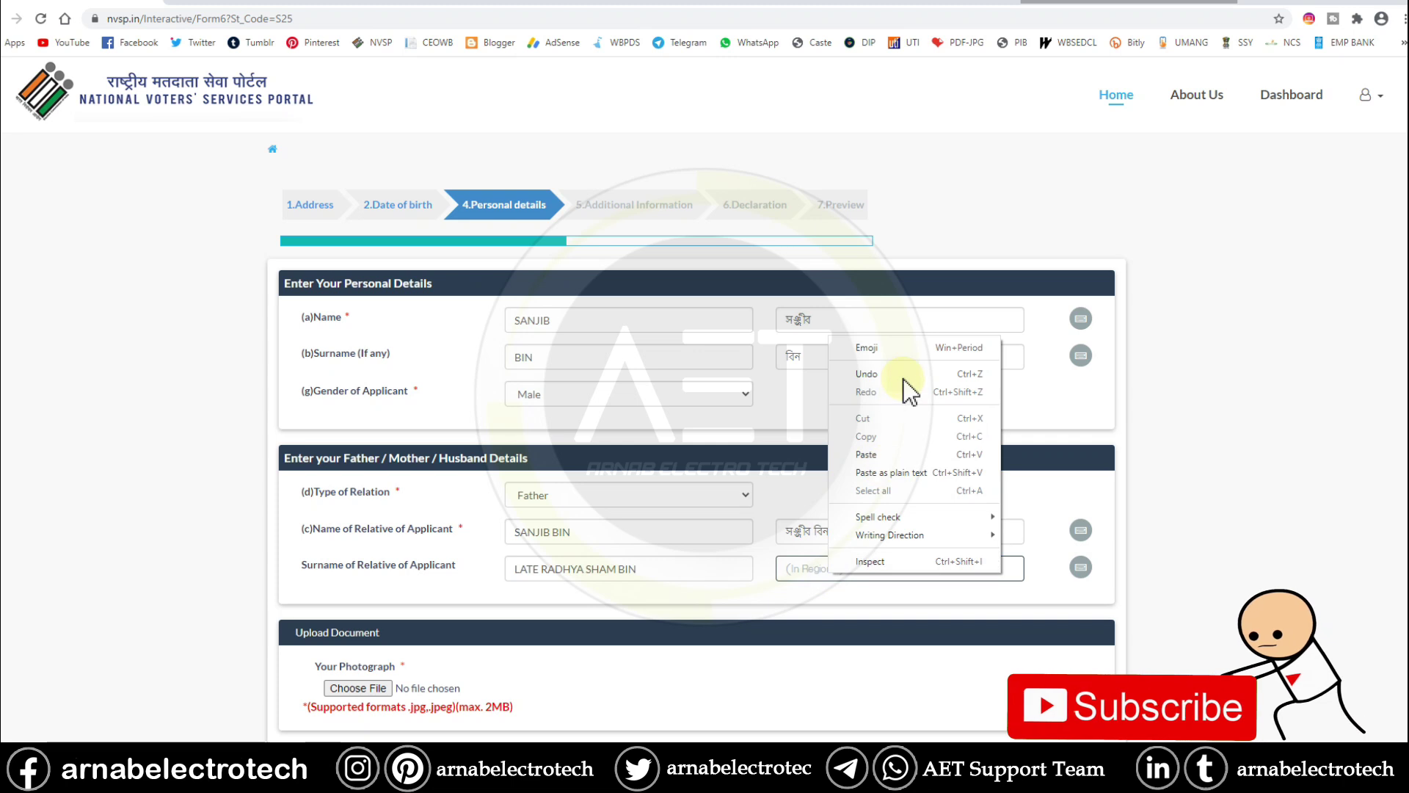
pyautogui.click(890, 454)
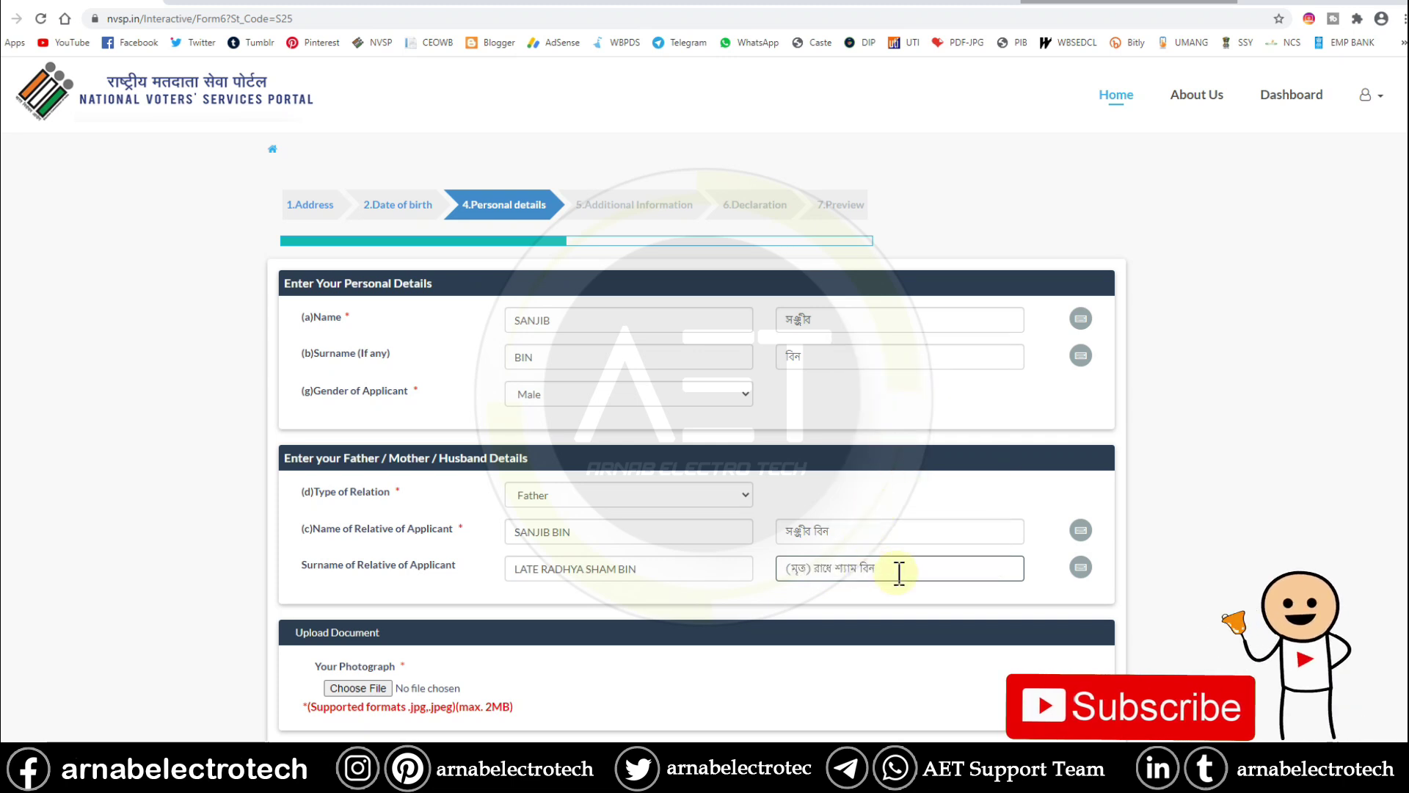
pyautogui.scroll(-3, 658, 637)
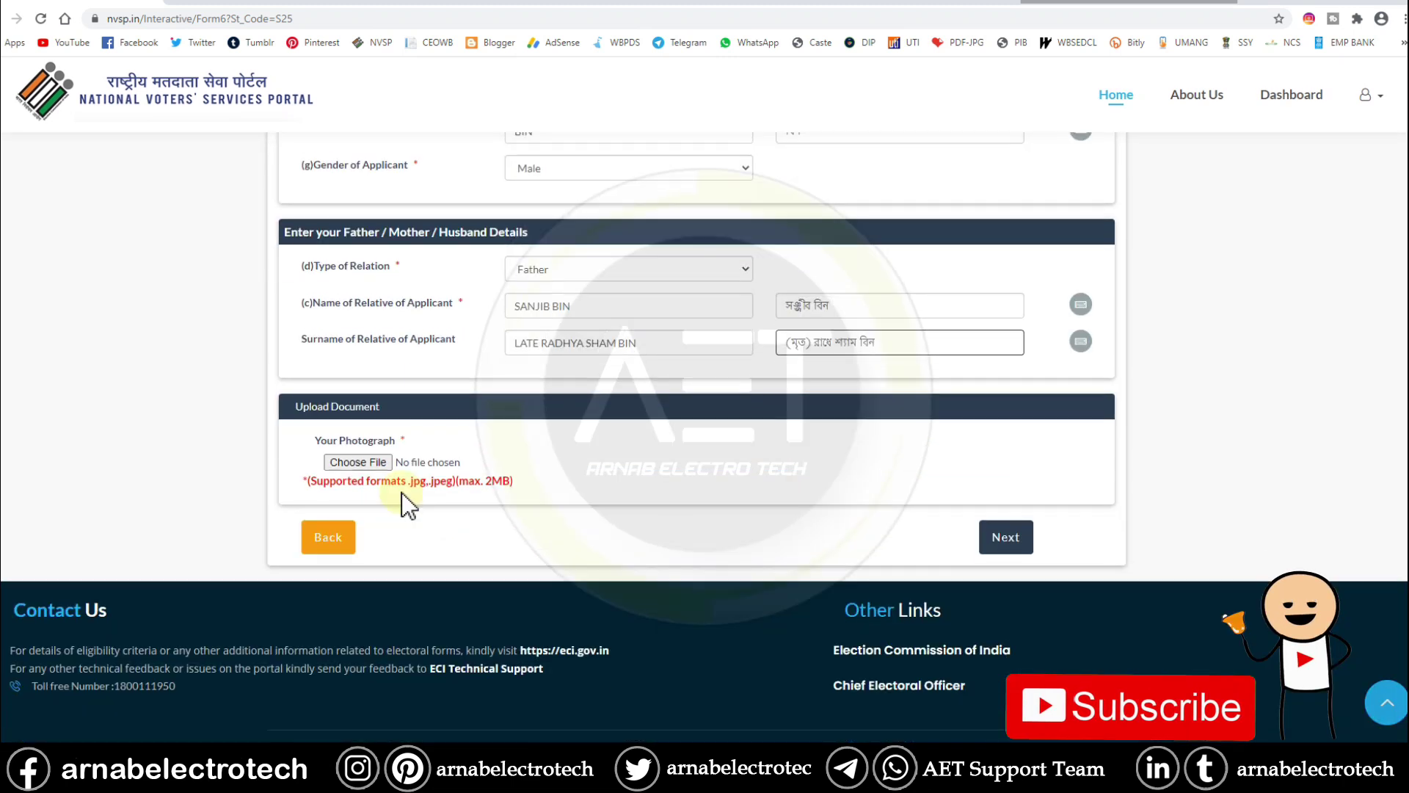
# - Attach photo.jpg from the Desktop as the applicant's photograph
pyautogui.click(373, 465)
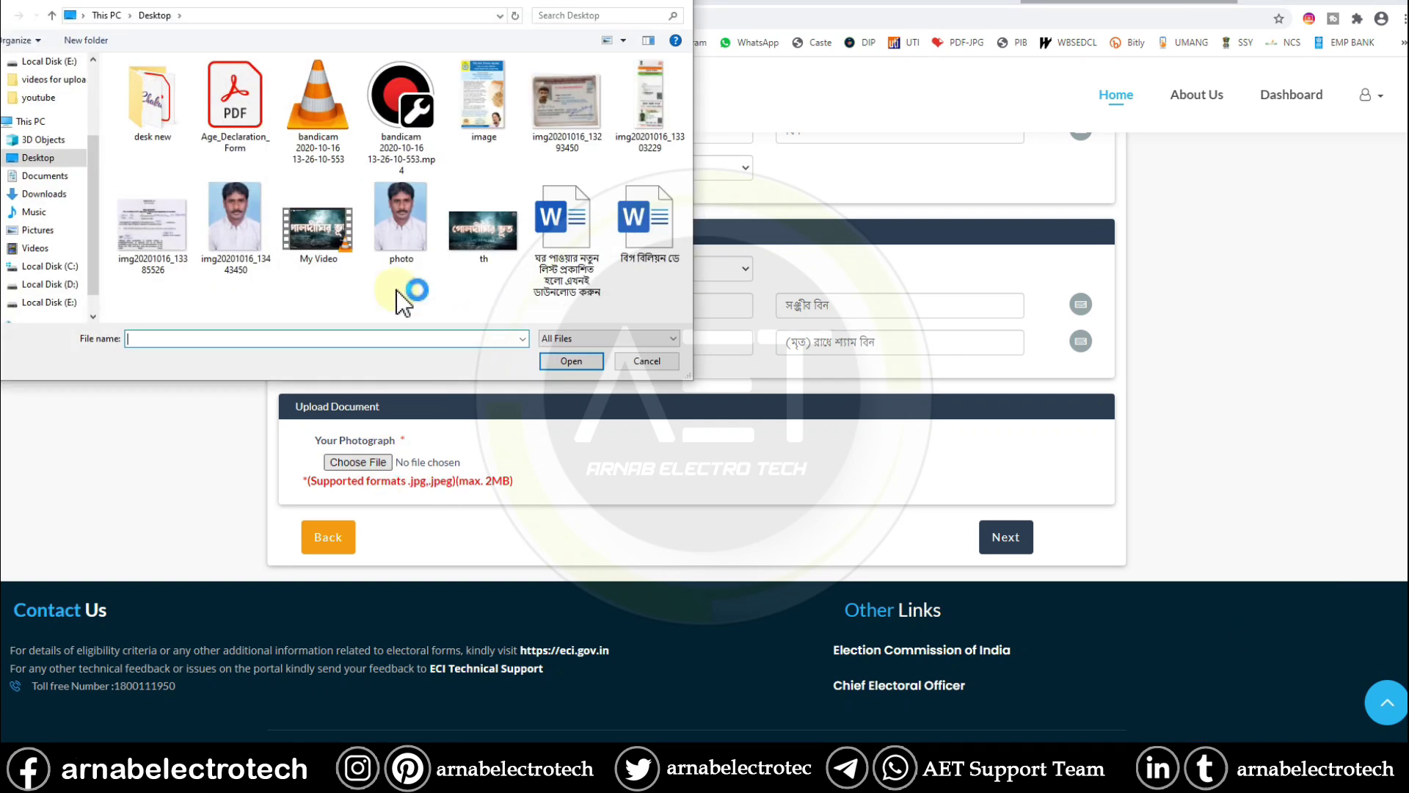
pyautogui.click(407, 238)
pyautogui.click(580, 363)
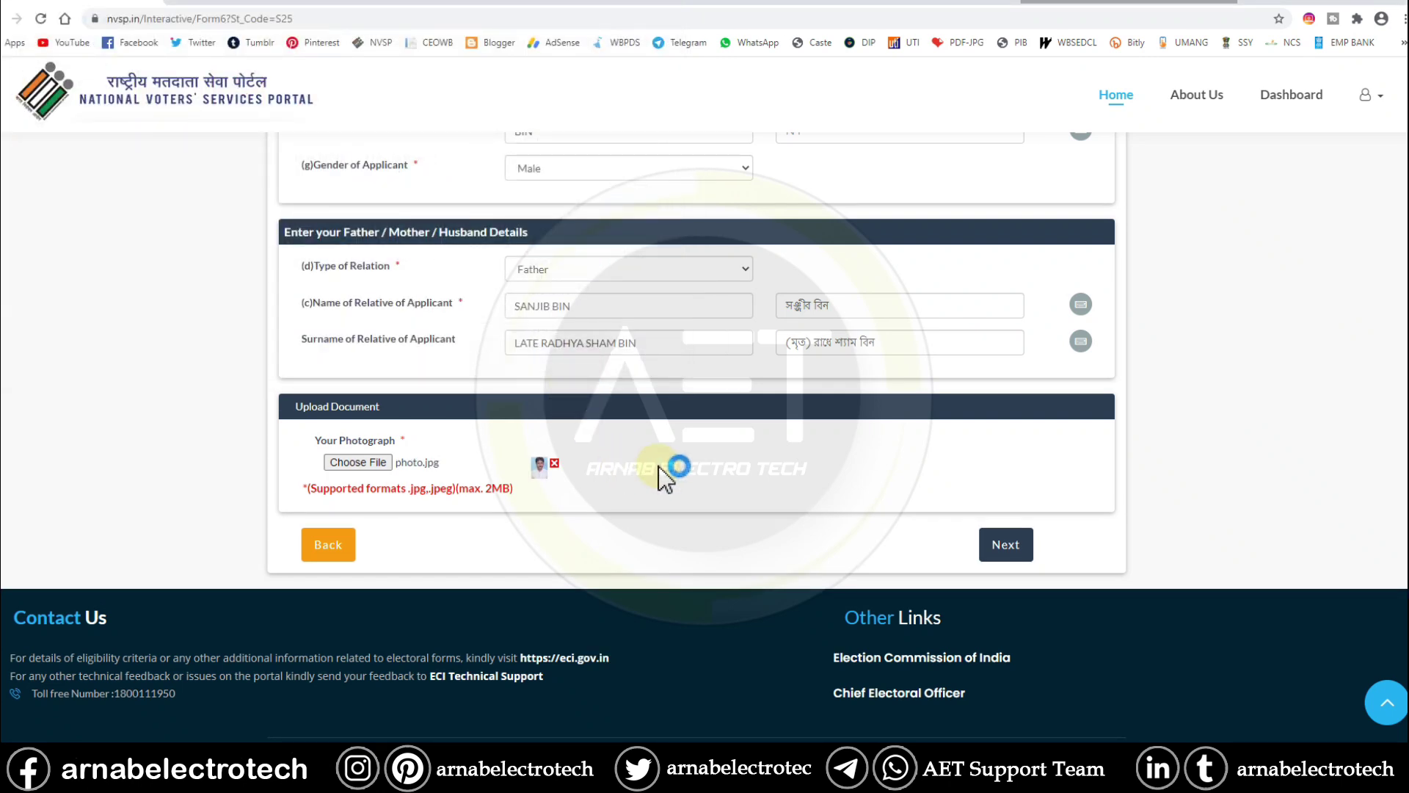
pyautogui.scroll(2, 675, 467)
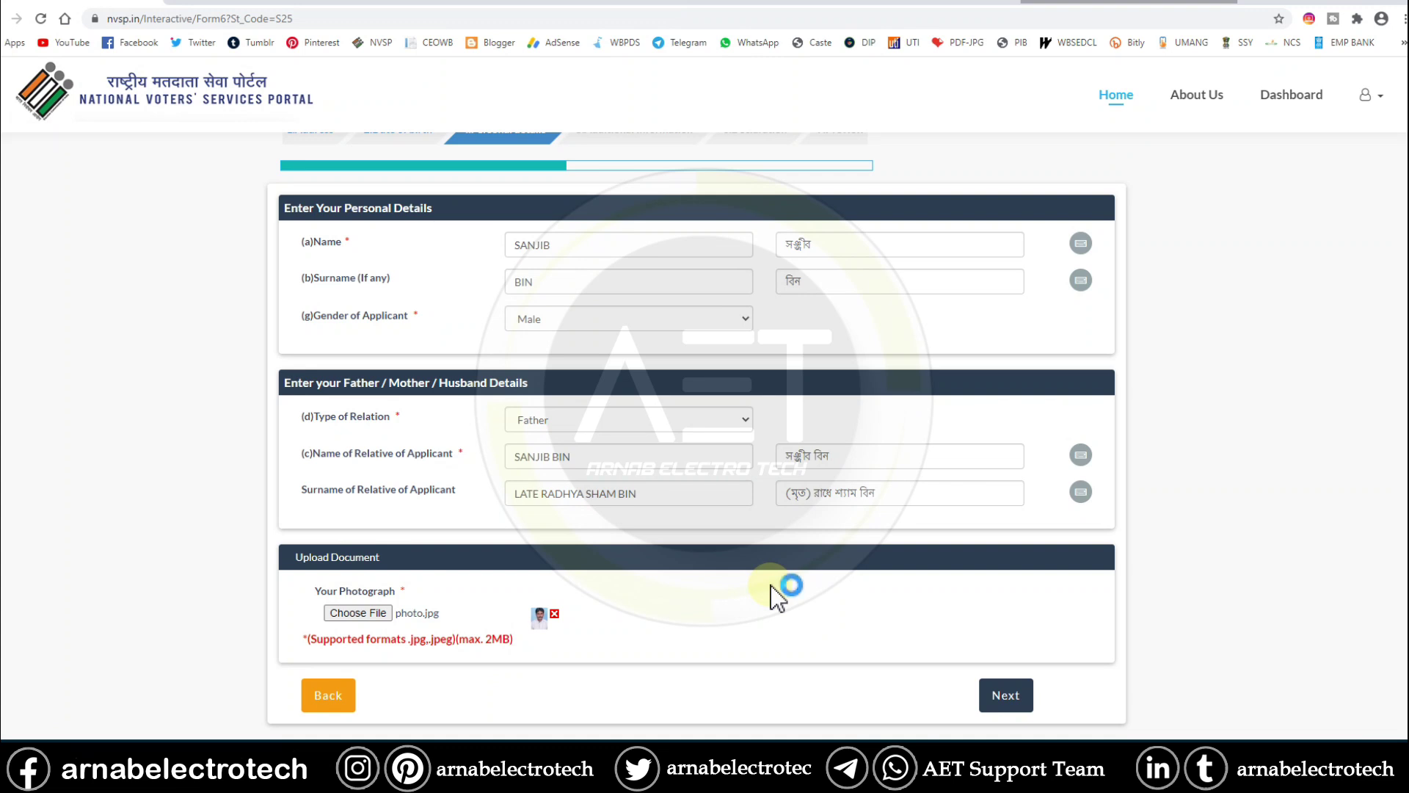
pyautogui.click(706, 518)
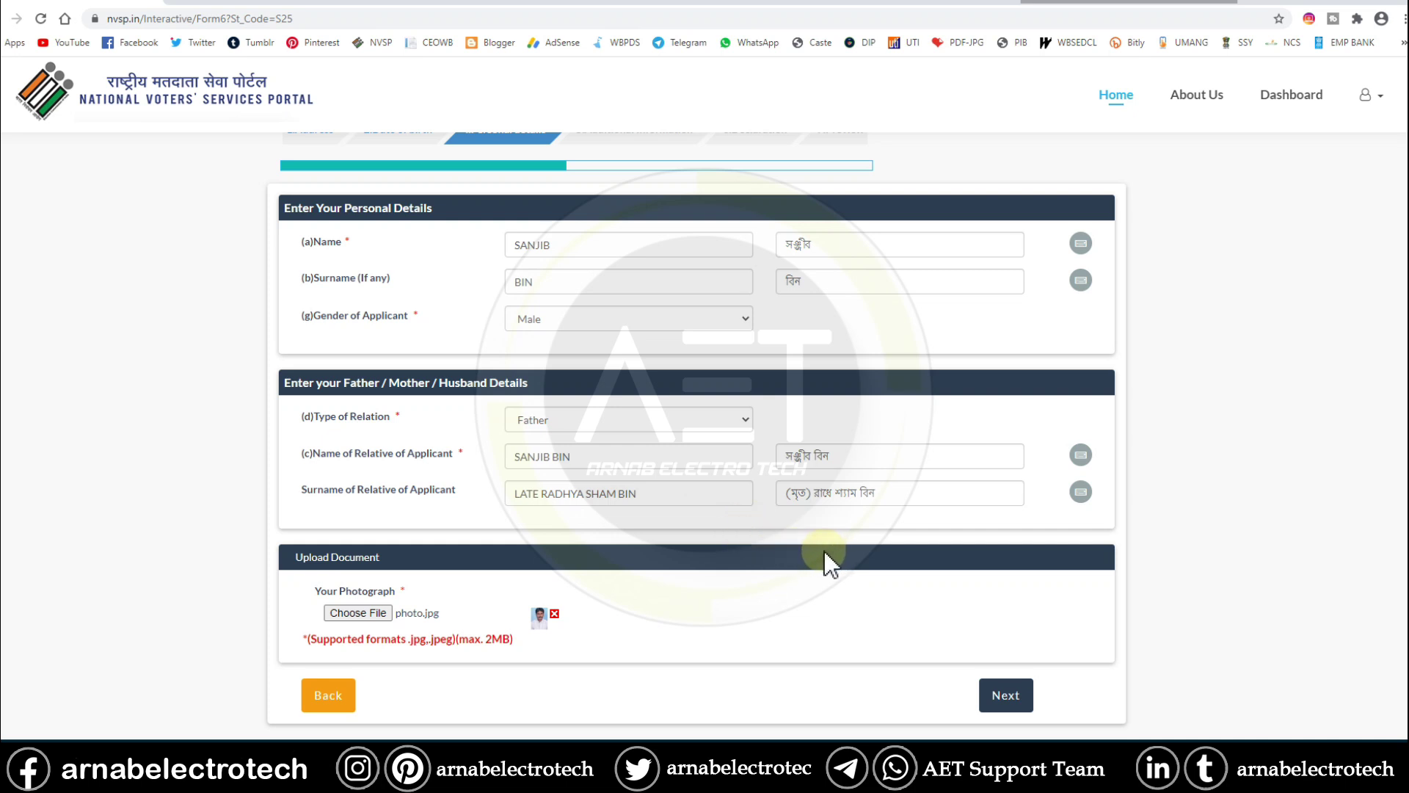
pyautogui.click(860, 596)
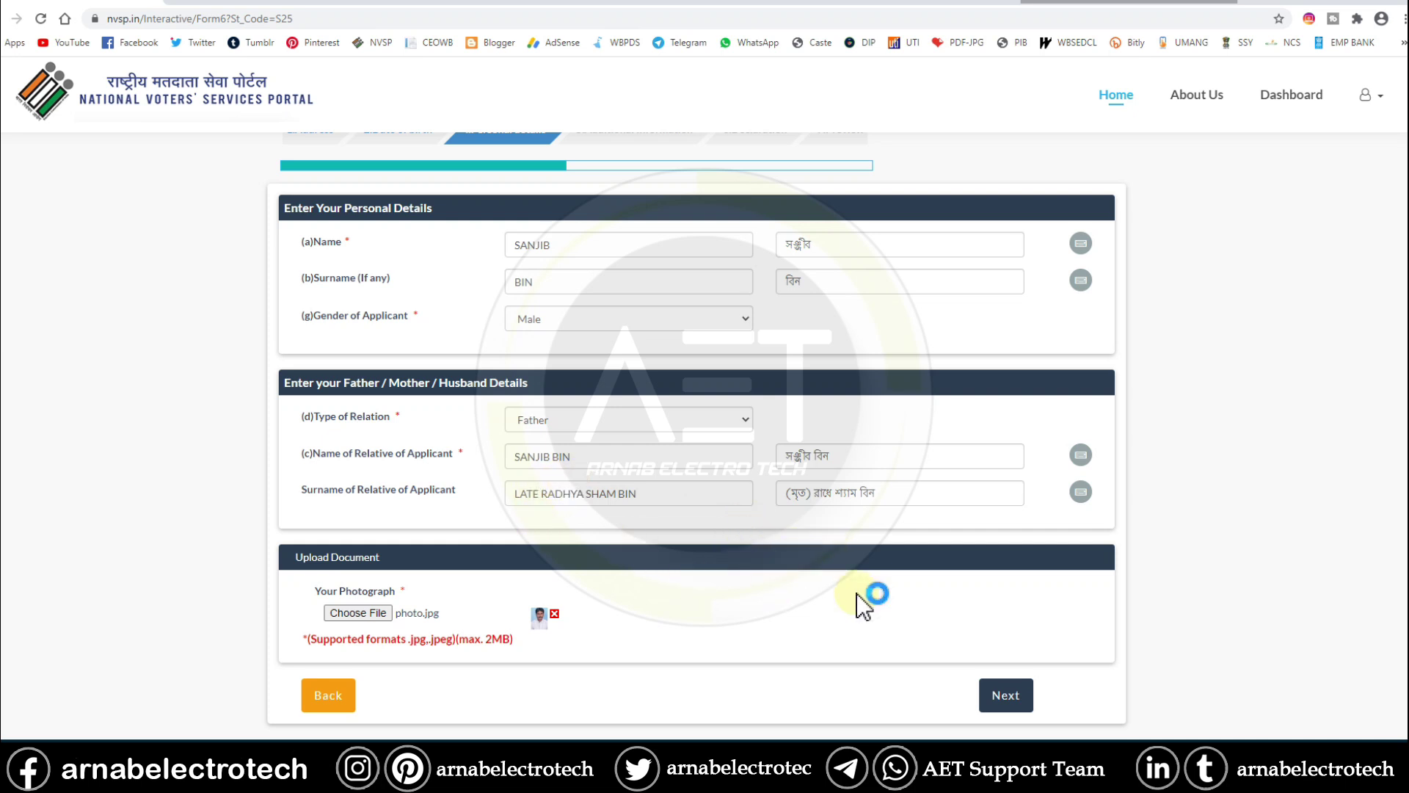